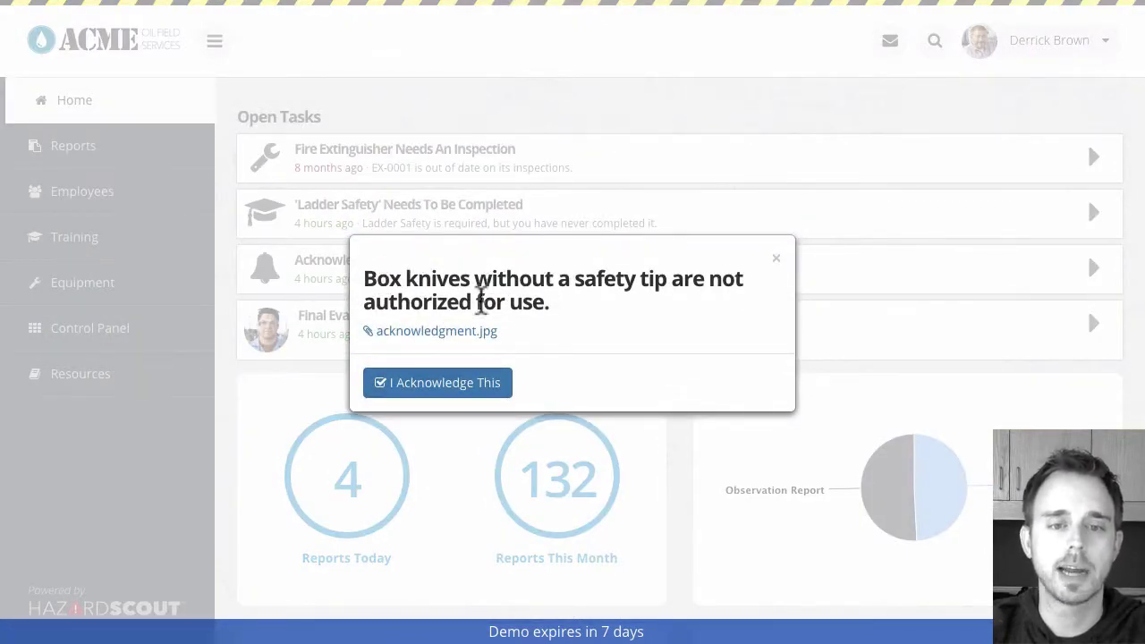
Step: View the acknowledgment.jpg attachment of the box-knife acknowledgment, close it, and dismiss the notice without acknowledging it
{"action": "left_click", "coordinate": [478, 331]}
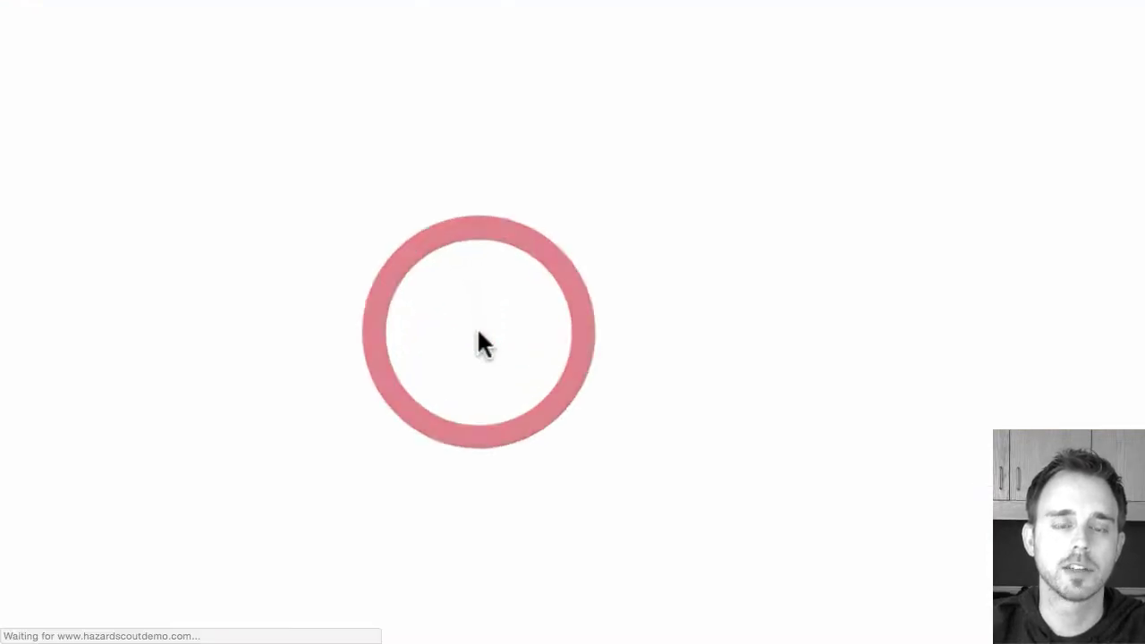
{"action": "mouse_move", "coordinate": [301, 10]}
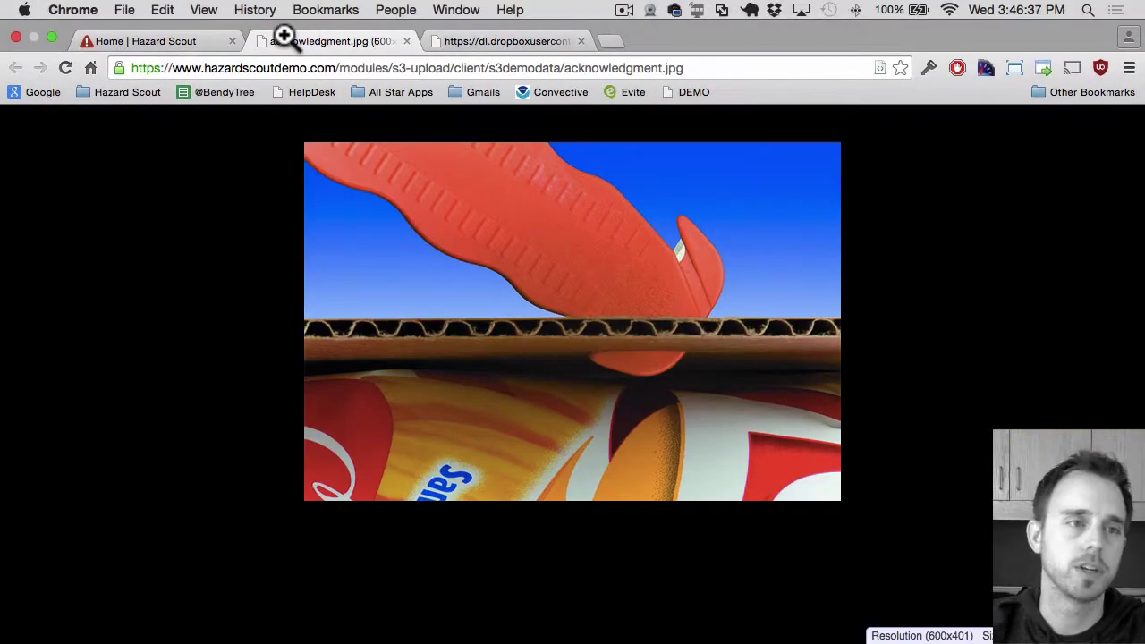
{"action": "key", "text": "super+w"}
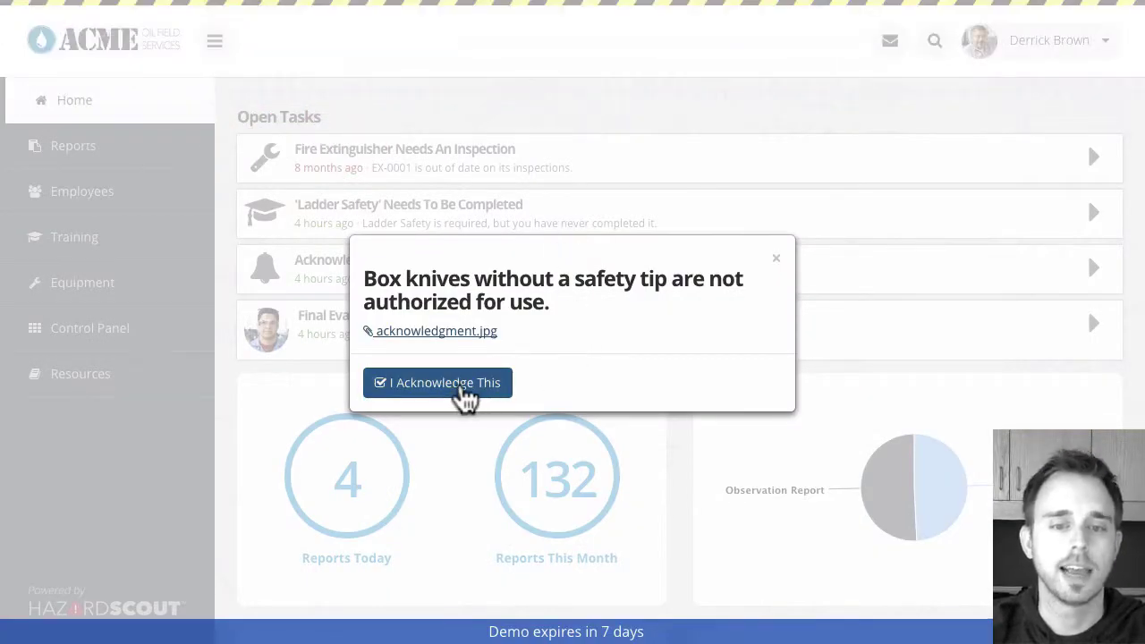
{"action": "left_click", "coordinate": [590, 353]}
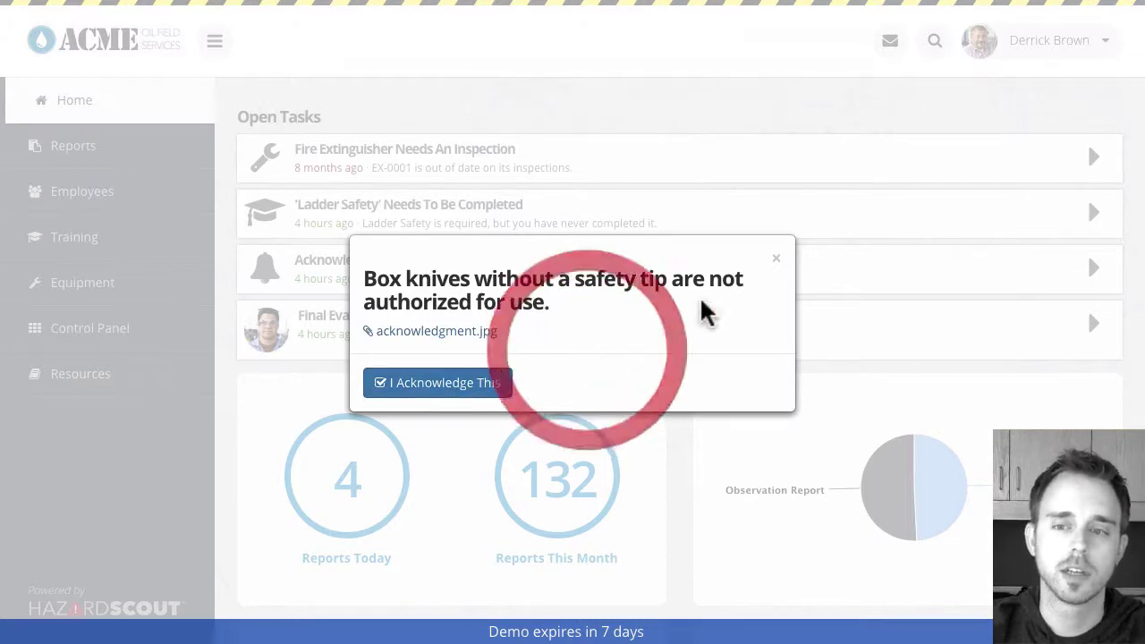
{"action": "left_click", "coordinate": [776, 261]}
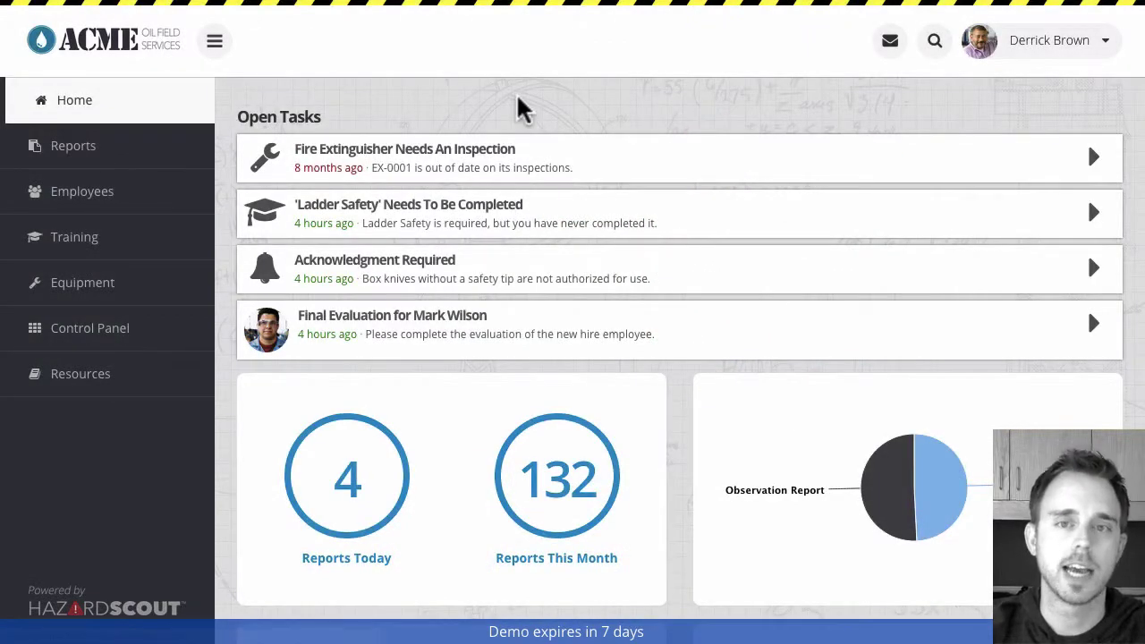
{"action": "left_click", "coordinate": [507, 103]}
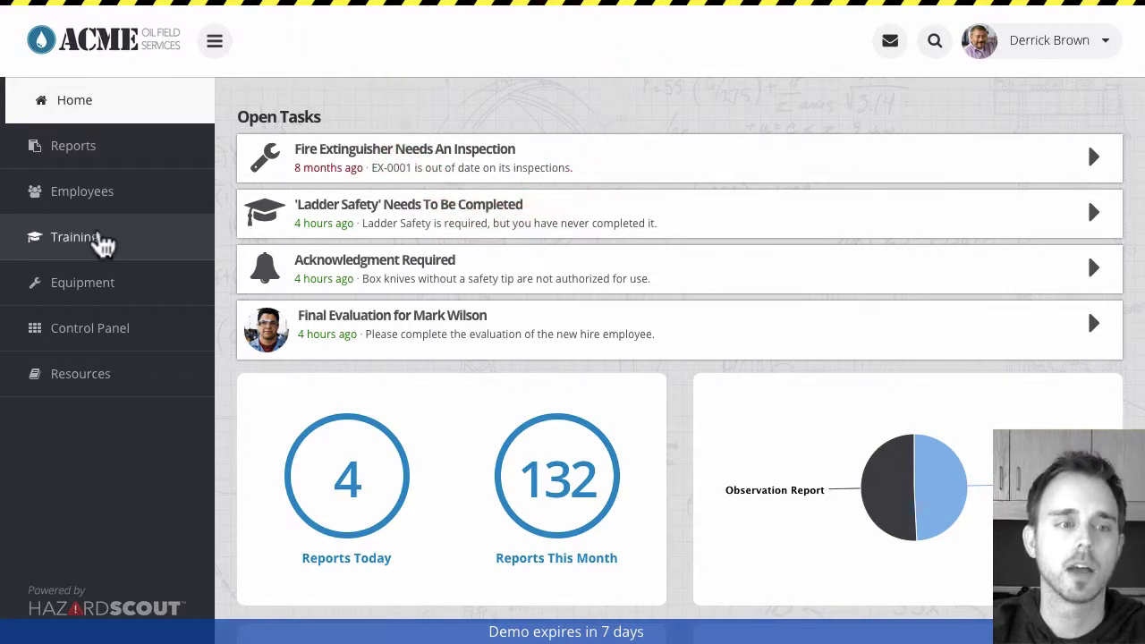
Step: Open the Acknowledgments administration page that lists the acknowledgments sent to employees
{"action": "left_click", "coordinate": [89, 331]}
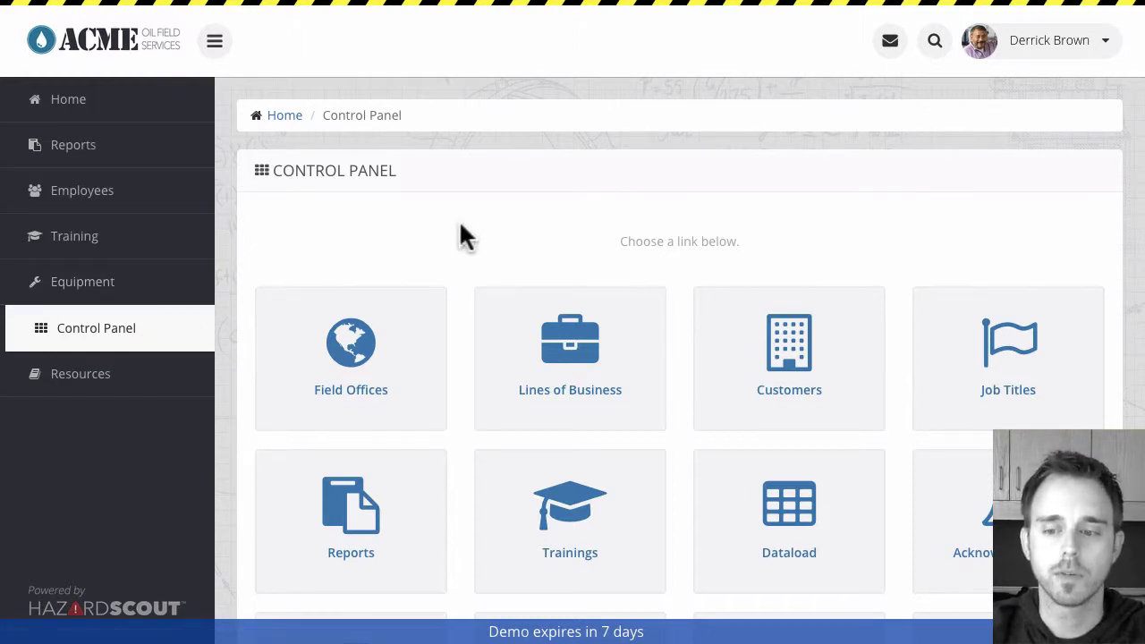
{"action": "scroll", "coordinate": [459, 233], "scroll_direction": "down", "scroll_amount": 4}
{"action": "scroll", "coordinate": [989, 205], "scroll_direction": "up", "scroll_amount": 1}
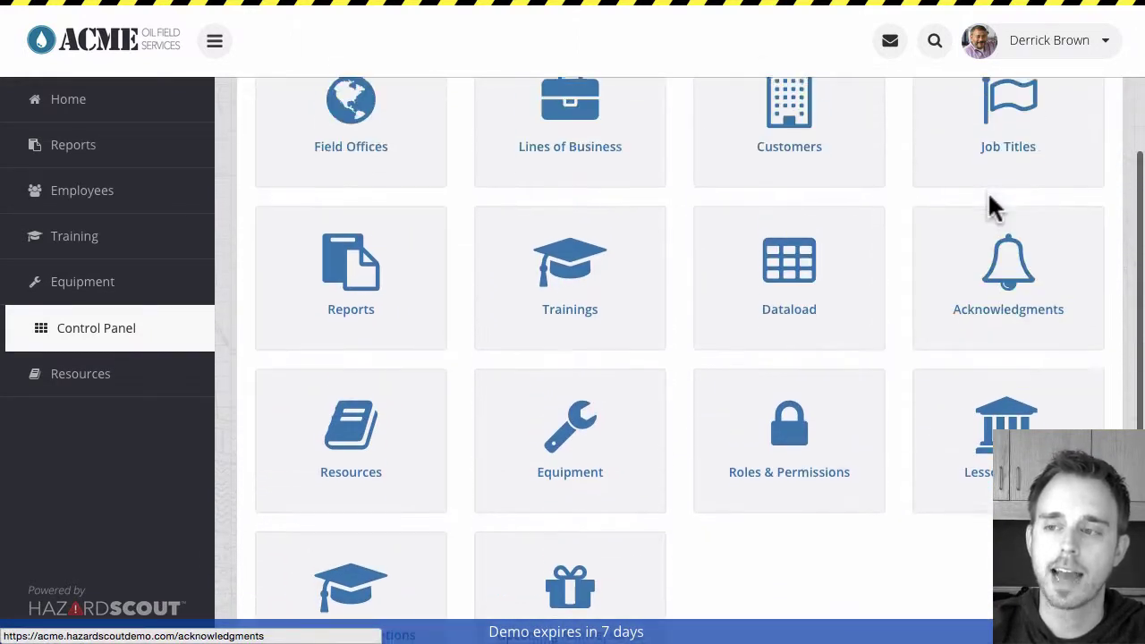
{"action": "left_click", "coordinate": [951, 260]}
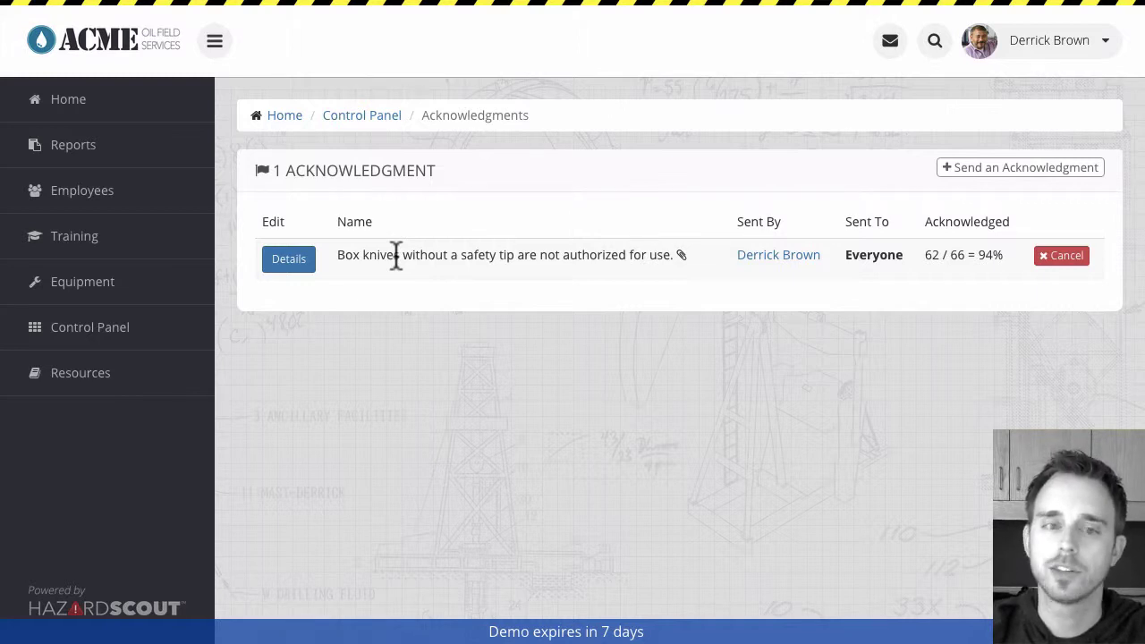
Step: Open the details of the box-knife acknowledgment and review which recipients have and have not acknowledged it
{"action": "left_click", "coordinate": [291, 263]}
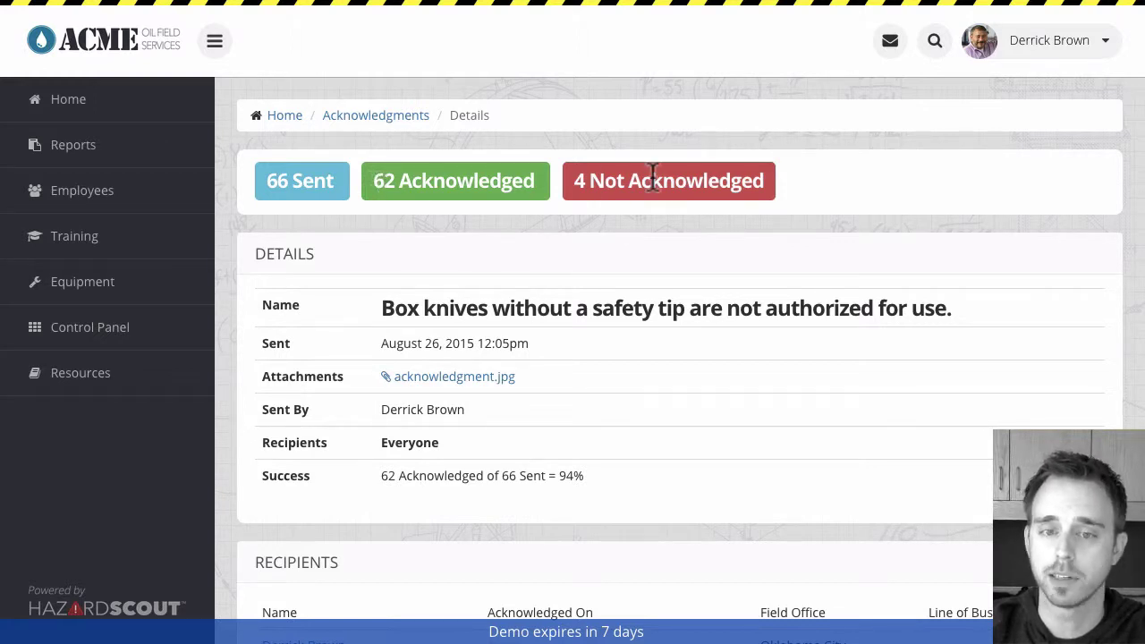
{"action": "scroll", "coordinate": [563, 288], "scroll_direction": "down", "scroll_amount": 1}
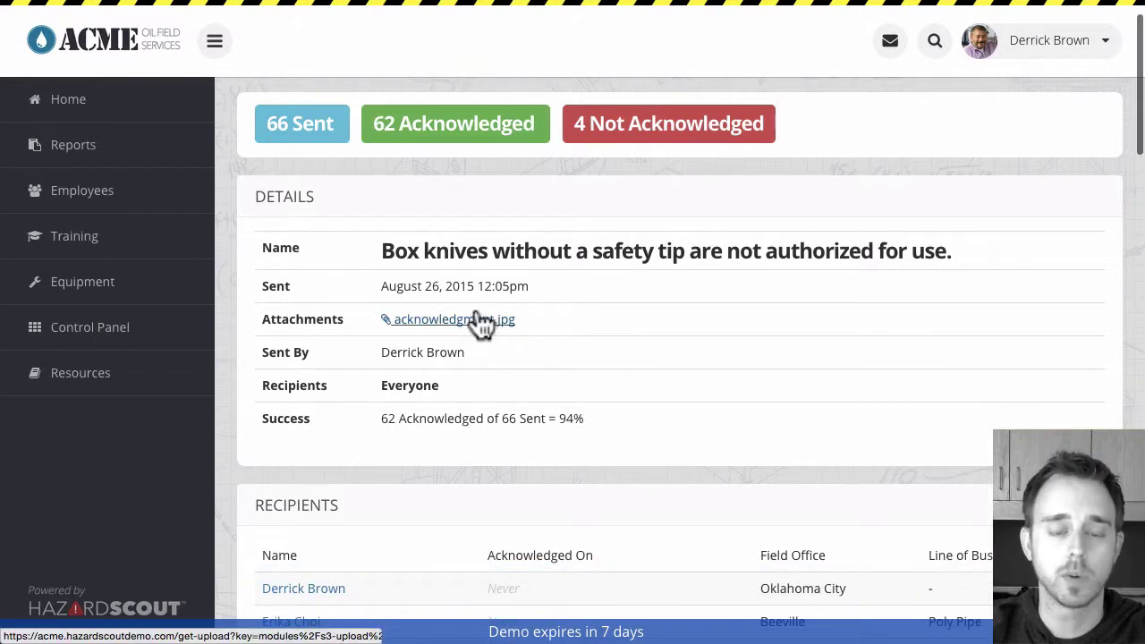
{"action": "scroll", "coordinate": [577, 391], "scroll_direction": "down", "scroll_amount": 5}
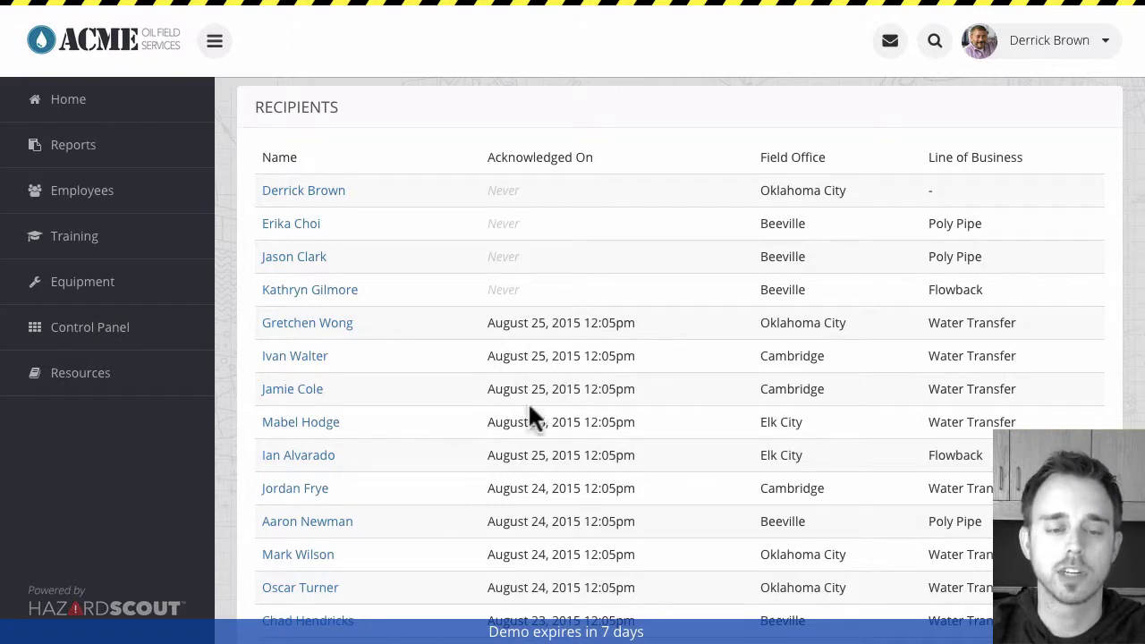
{"action": "scroll", "coordinate": [536, 433], "scroll_direction": "up", "scroll_amount": 1}
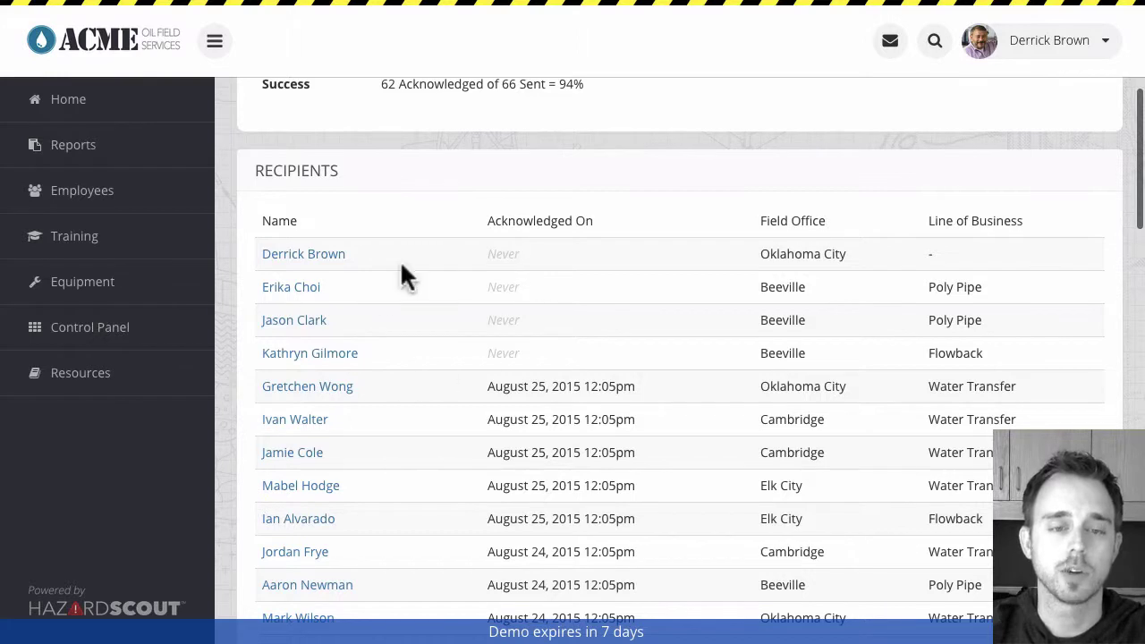
Step: Open the employee profile of the first recipient in the list in a separate browser tab
{"action": "left_click_drag", "start_coordinate": [351, 254], "coordinate": [255, 251]}
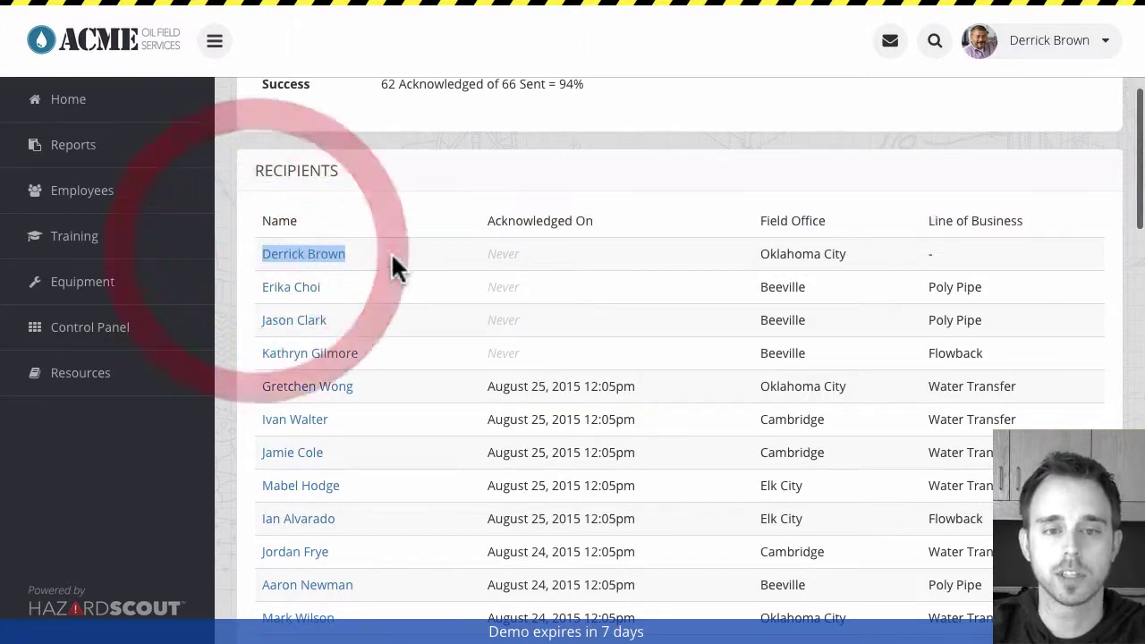
{"action": "left_click", "coordinate": [391, 251]}
{"action": "left_click", "coordinate": [333, 260]}
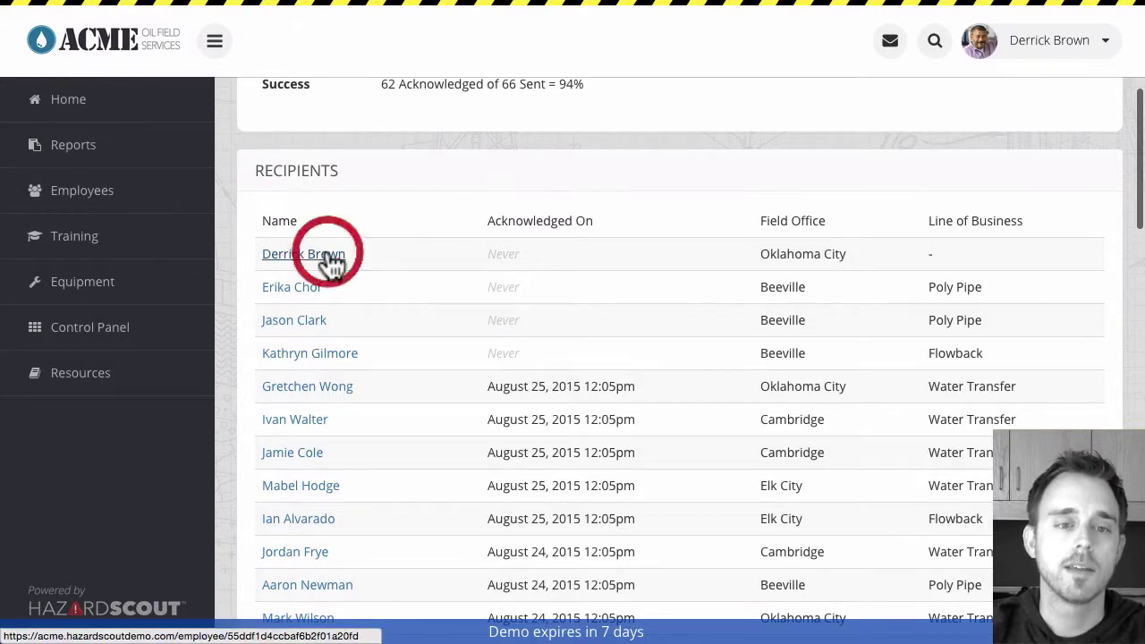
{"action": "mouse_move", "coordinate": [388, 9]}
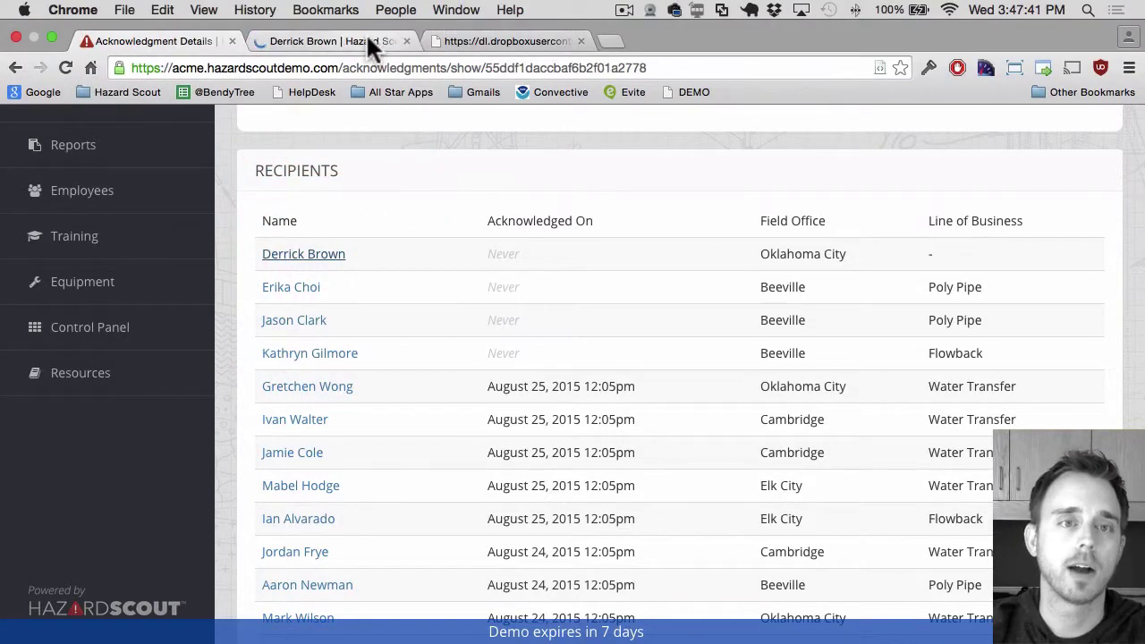
{"action": "left_click", "coordinate": [366, 32]}
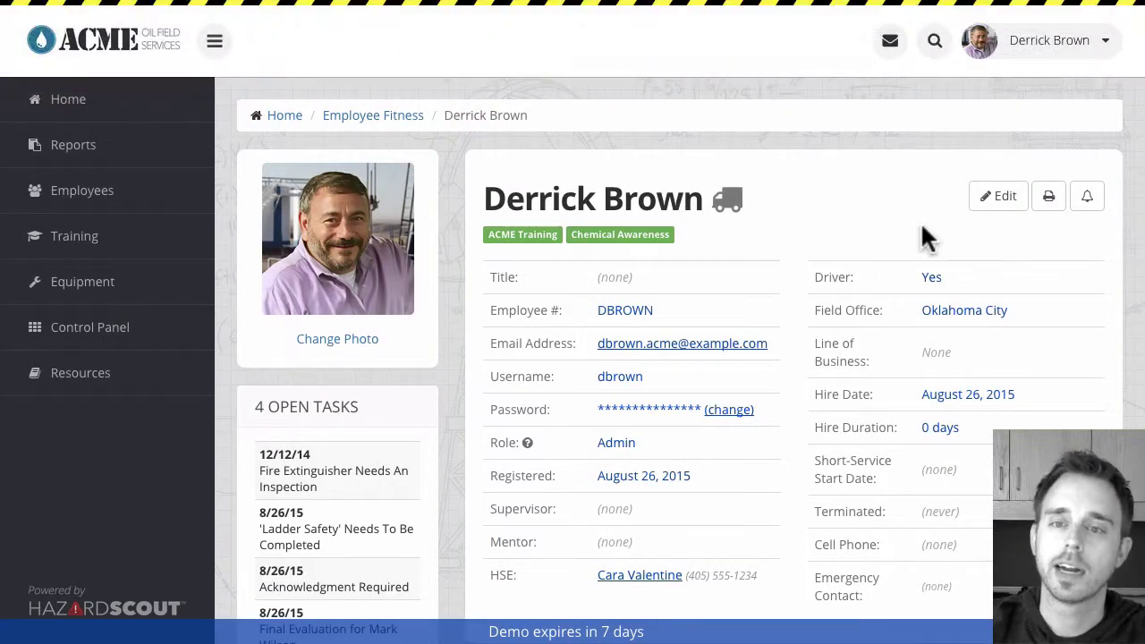
Step: Expand the Acknowledgments section of the employee profile to review the incomplete item
{"action": "scroll", "coordinate": [925, 237], "scroll_direction": "down", "scroll_amount": 7}
{"action": "scroll", "coordinate": [926, 237], "scroll_direction": "up", "scroll_amount": 3}
{"action": "scroll", "coordinate": [926, 237], "scroll_direction": "down", "scroll_amount": 2}
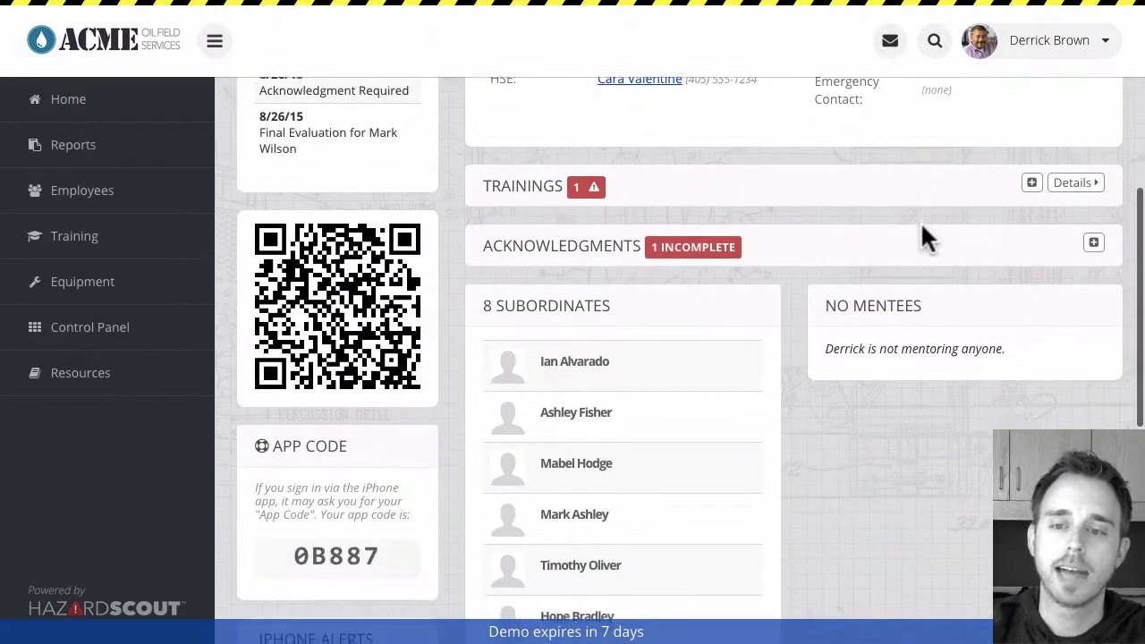
{"action": "scroll", "coordinate": [926, 237], "scroll_direction": "up", "scroll_amount": 1}
{"action": "mouse_move", "coordinate": [660, 261]}
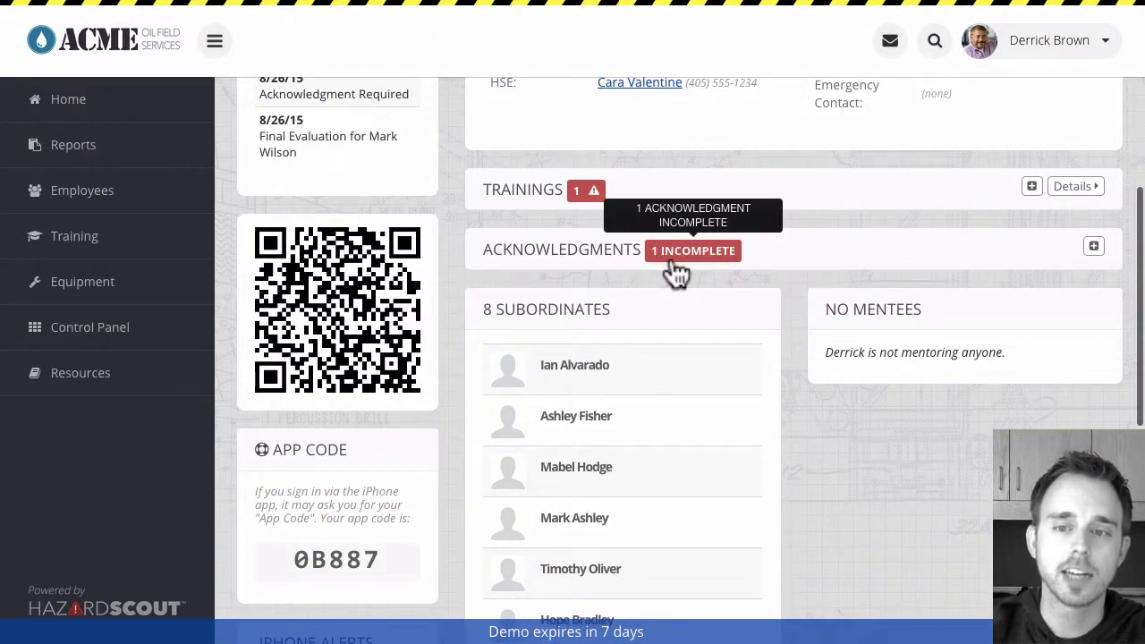
{"action": "left_click", "coordinate": [1093, 248]}
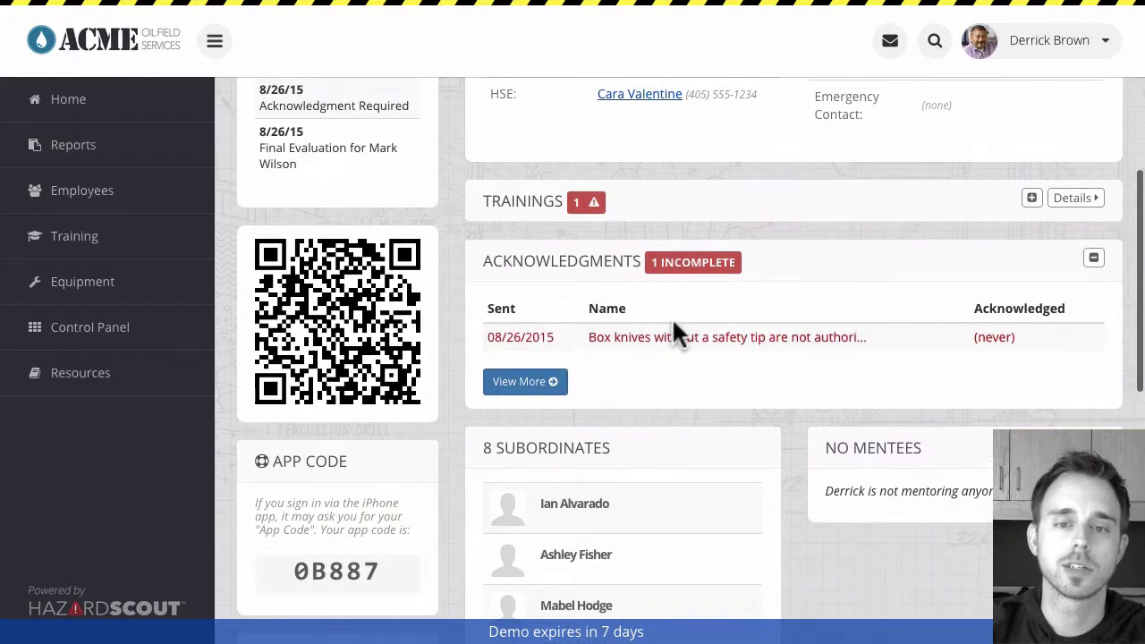
{"action": "scroll", "coordinate": [672, 322], "scroll_direction": "up", "scroll_amount": 1}
{"action": "scroll", "coordinate": [530, 271], "scroll_direction": "up", "scroll_amount": 1}
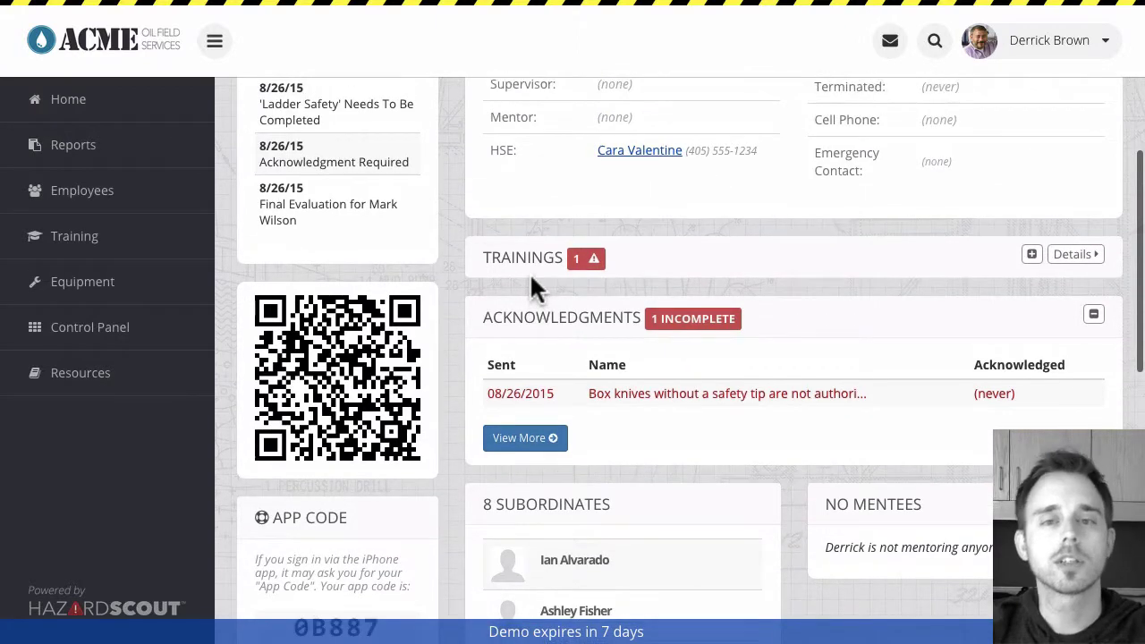
{"action": "scroll", "coordinate": [472, 213], "scroll_direction": "up", "scroll_amount": 1}
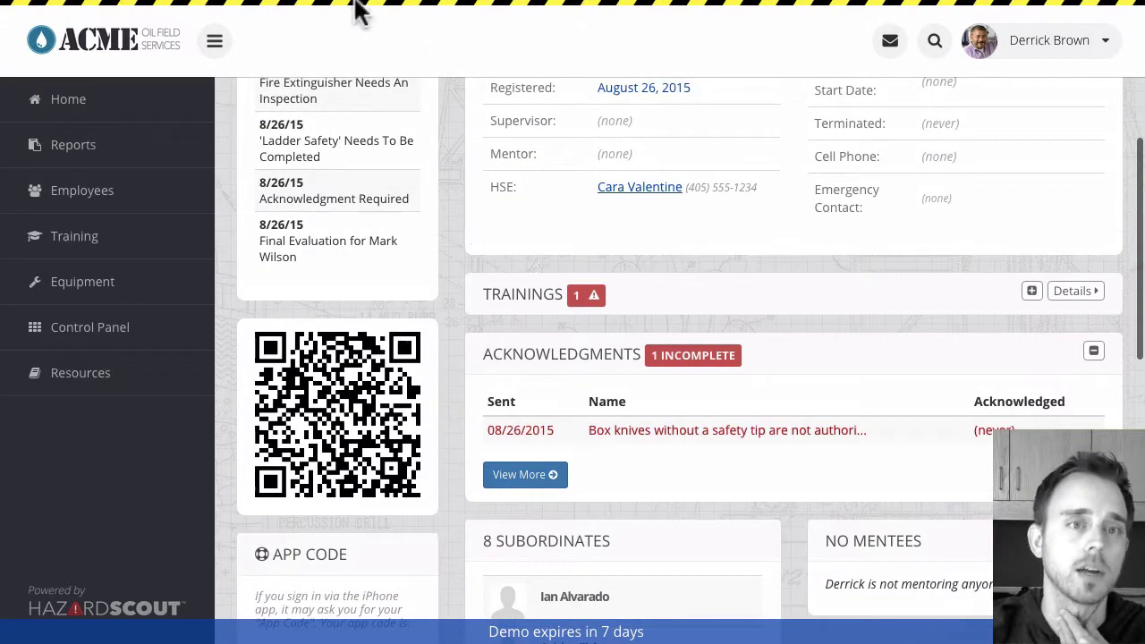
Step: Return to the home page and open the Acknowledgment Required task about box knives without a safety tip
{"action": "mouse_move", "coordinate": [357, 8]}
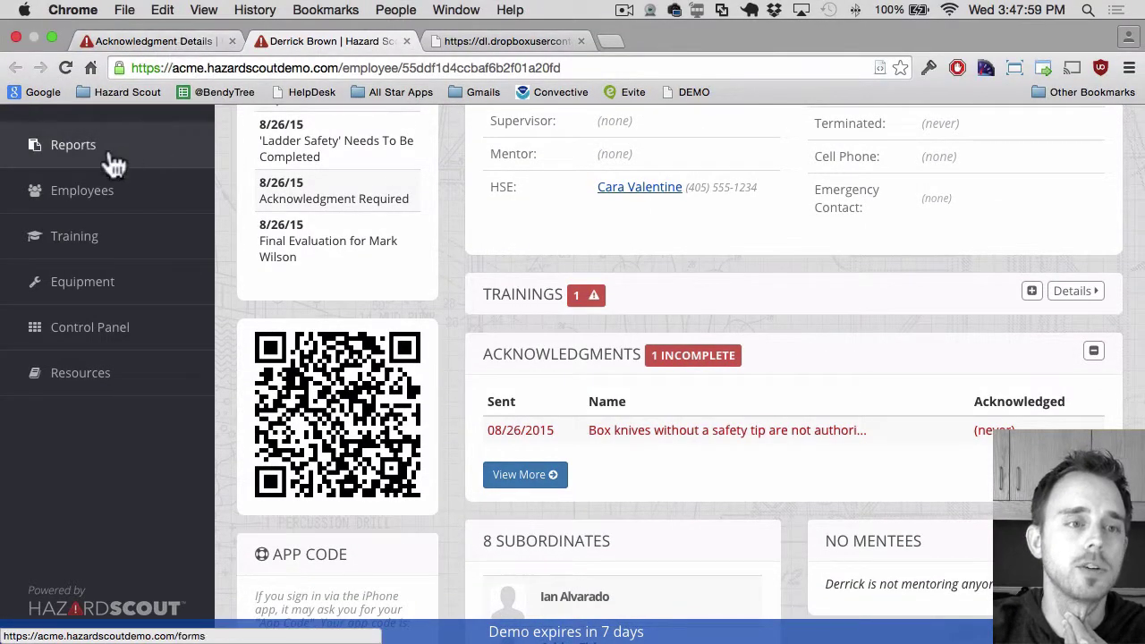
{"action": "scroll", "coordinate": [105, 154], "scroll_direction": "up", "scroll_amount": 7}
{"action": "left_click", "coordinate": [78, 121]}
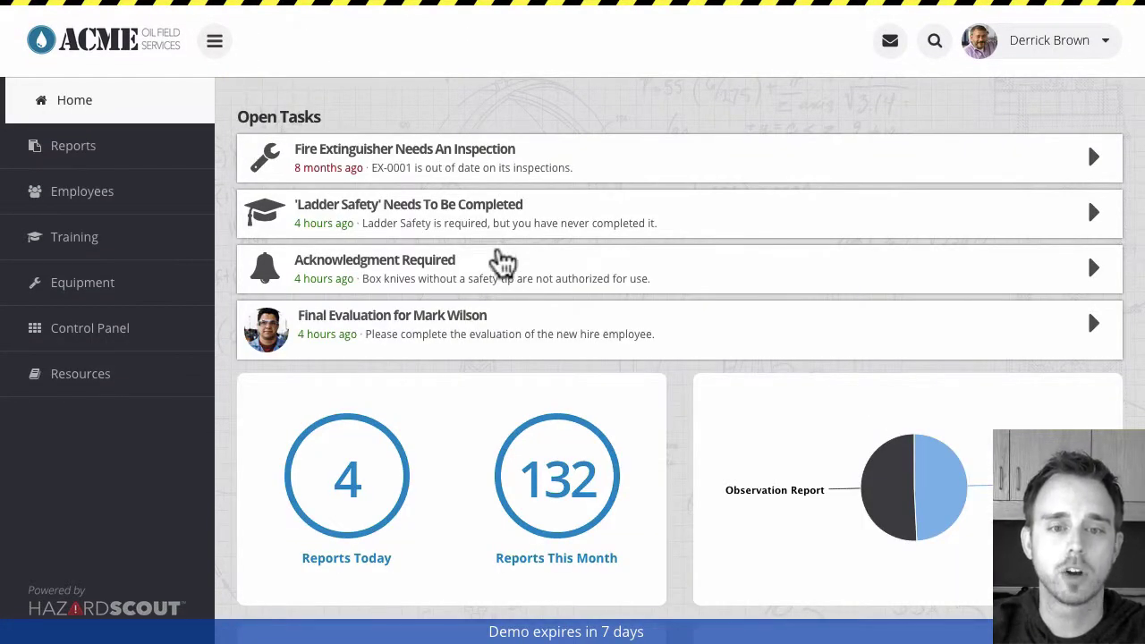
{"action": "left_click", "coordinate": [492, 262]}
{"action": "left_click", "coordinate": [514, 262]}
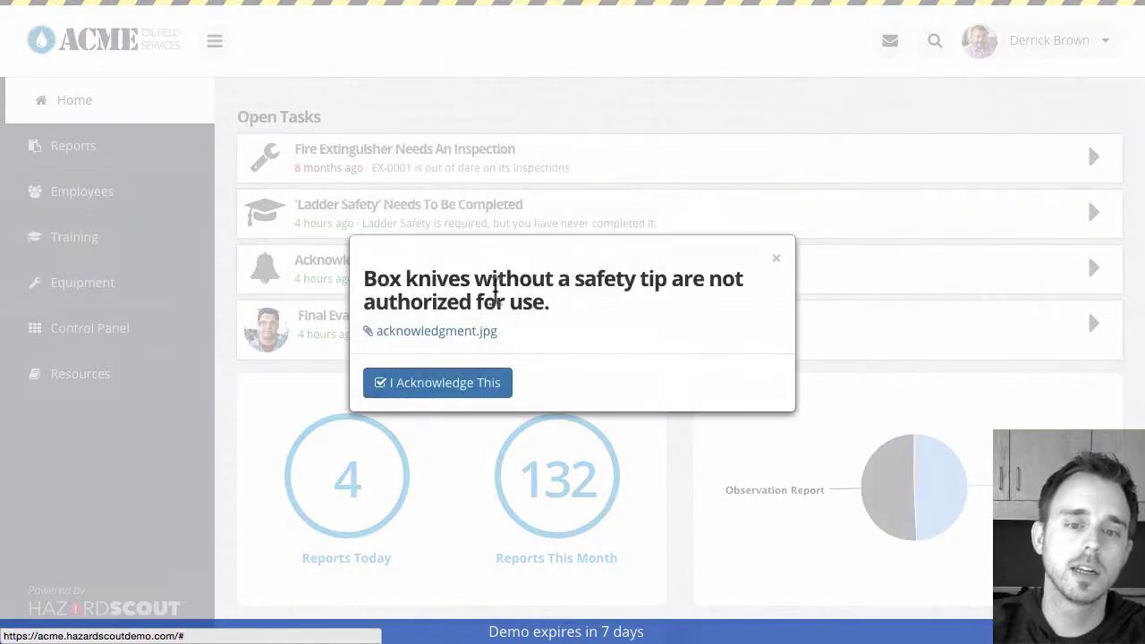
Step: View the attached acknowledgment.jpg, close the image, and acknowledge the box-knife notice
{"action": "left_click", "coordinate": [447, 332]}
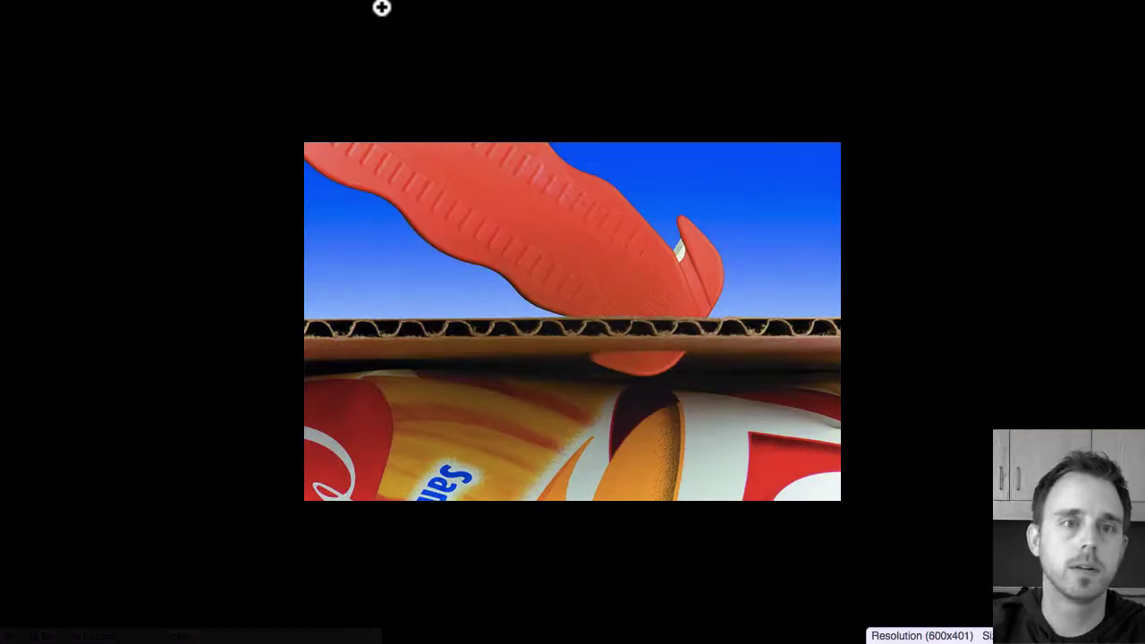
{"action": "mouse_move", "coordinate": [332, 5]}
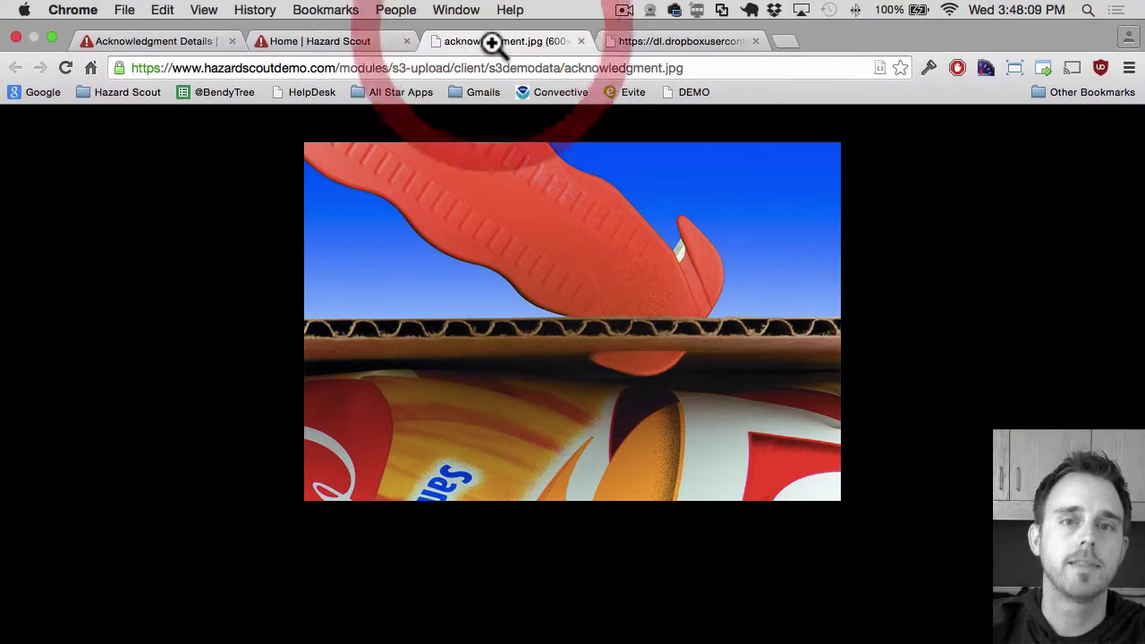
{"action": "middle_click", "coordinate": [491, 39]}
{"action": "left_click", "coordinate": [474, 381]}
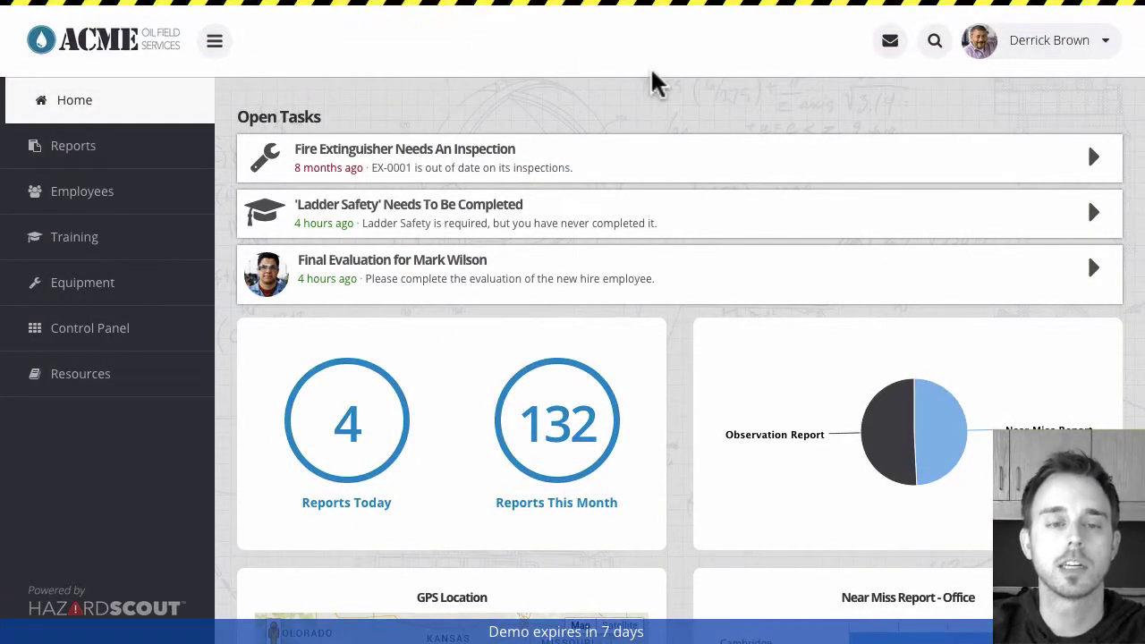
{"action": "left_click", "coordinate": [554, 116]}
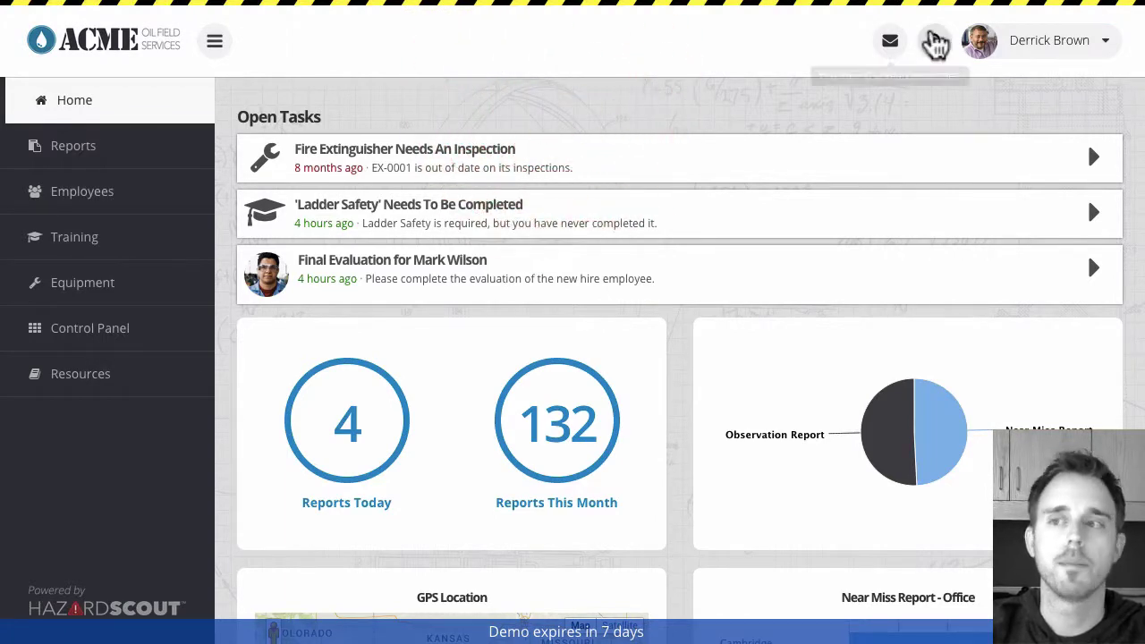
Step: Open the signed-in user's own profile and expand its Acknowledgments section to check the acknowledged date
{"action": "left_click", "coordinate": [1035, 42]}
{"action": "left_click", "coordinate": [1019, 79]}
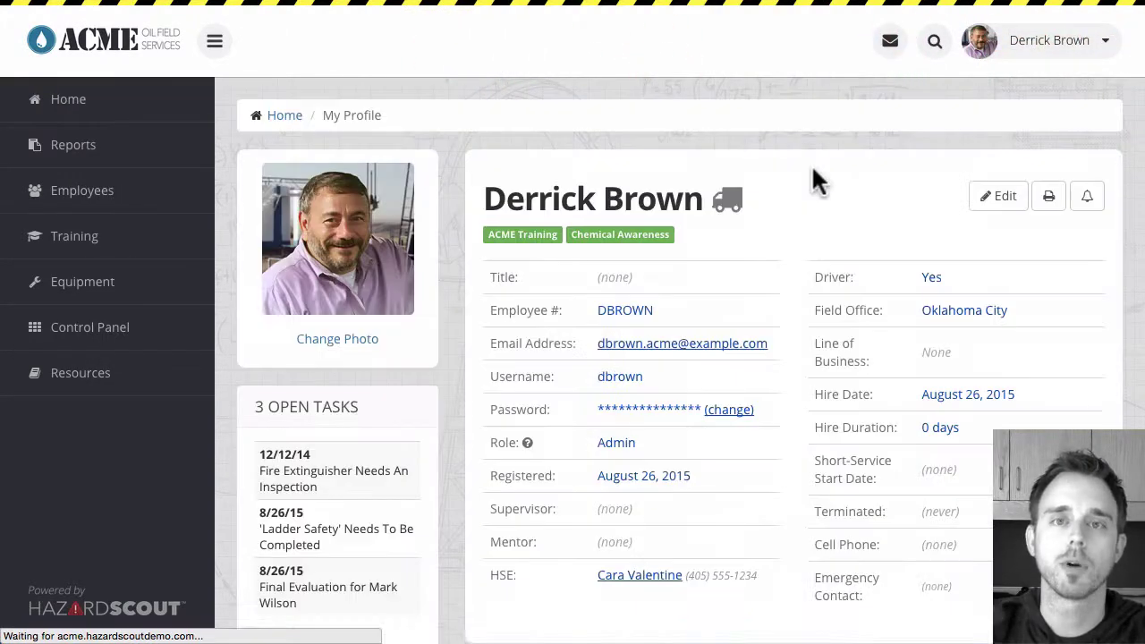
{"action": "scroll", "coordinate": [809, 264], "scroll_direction": "down", "scroll_amount": 6}
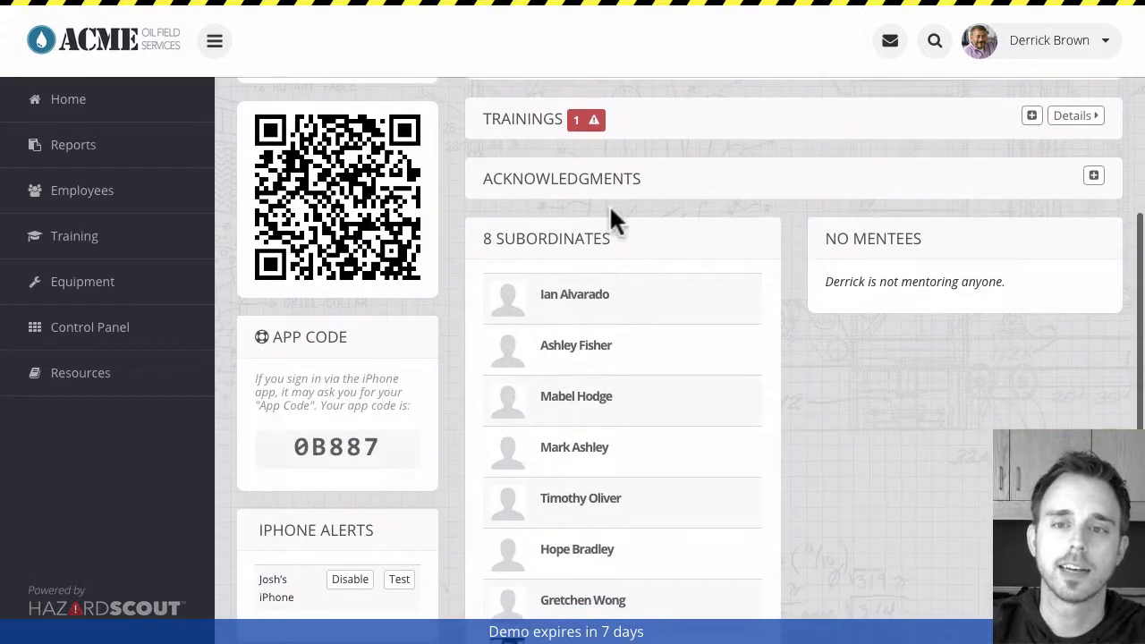
{"action": "left_click", "coordinate": [1092, 176]}
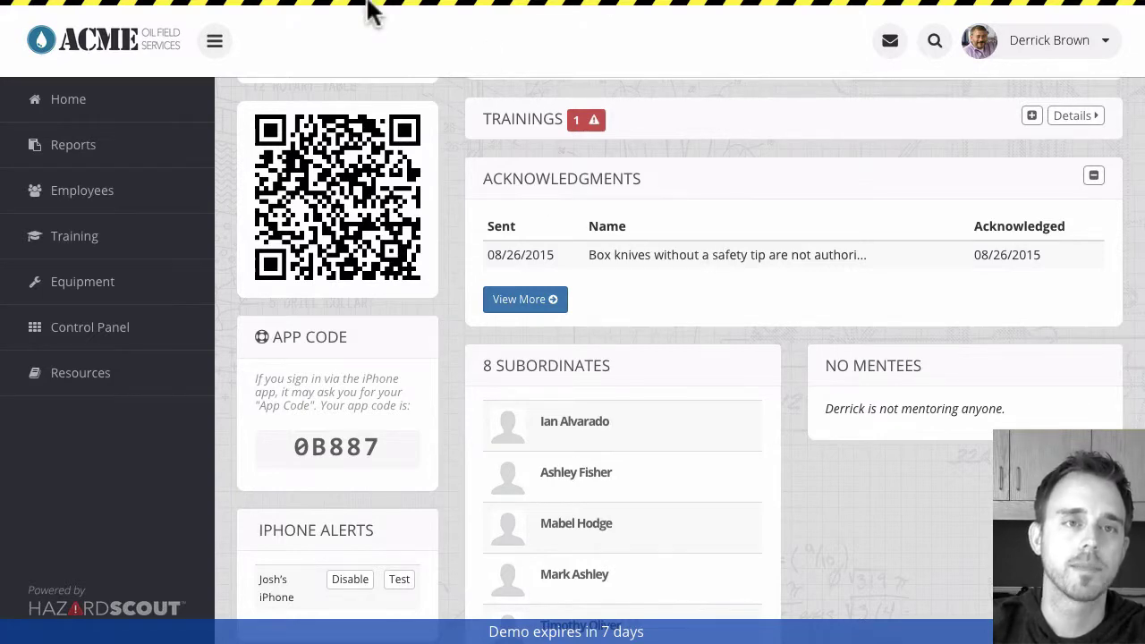
Step: Close the profile tab, return to the acknowledgment's details and reload the page to update the recipient list
{"action": "middle_click", "coordinate": [331, 36]}
{"action": "left_click", "coordinate": [182, 37]}
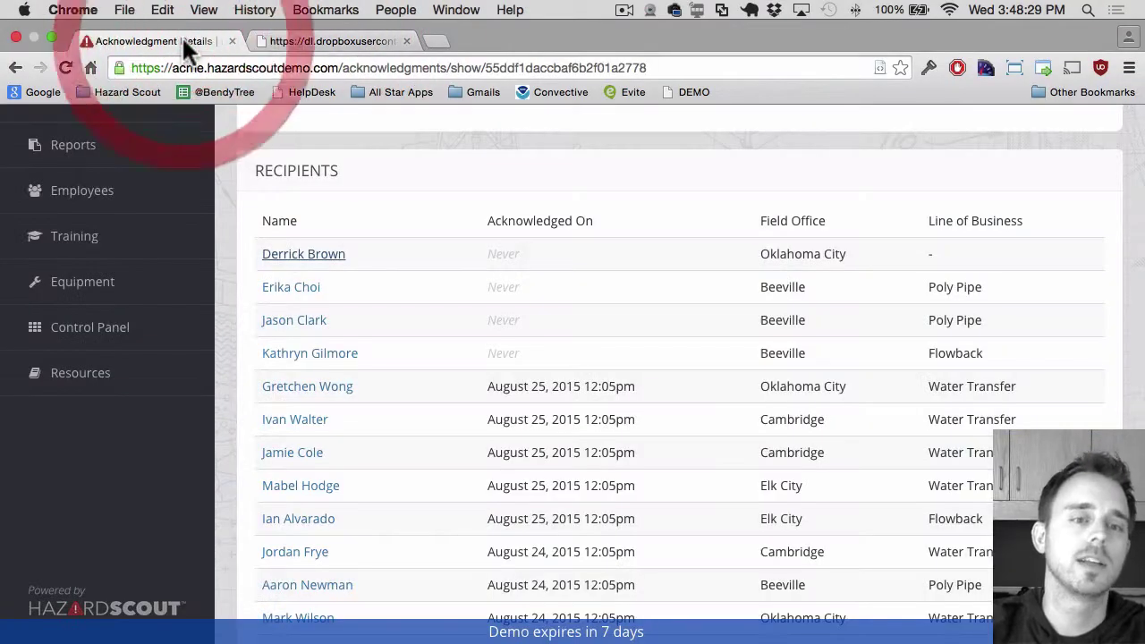
{"action": "left_click", "coordinate": [491, 154]}
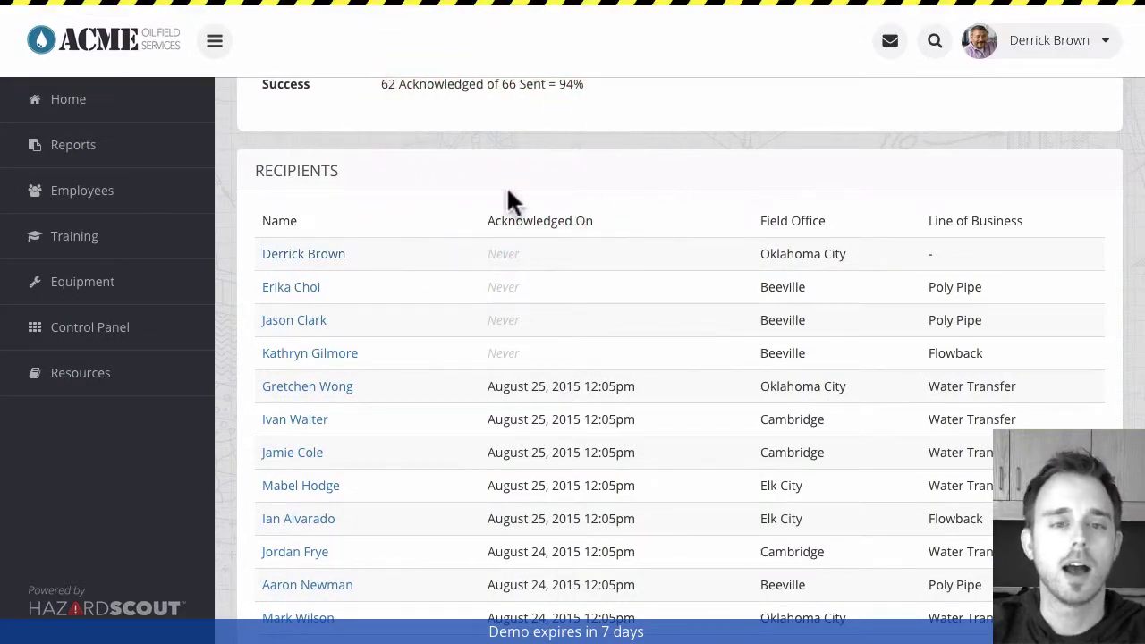
{"action": "key", "text": "super+r"}
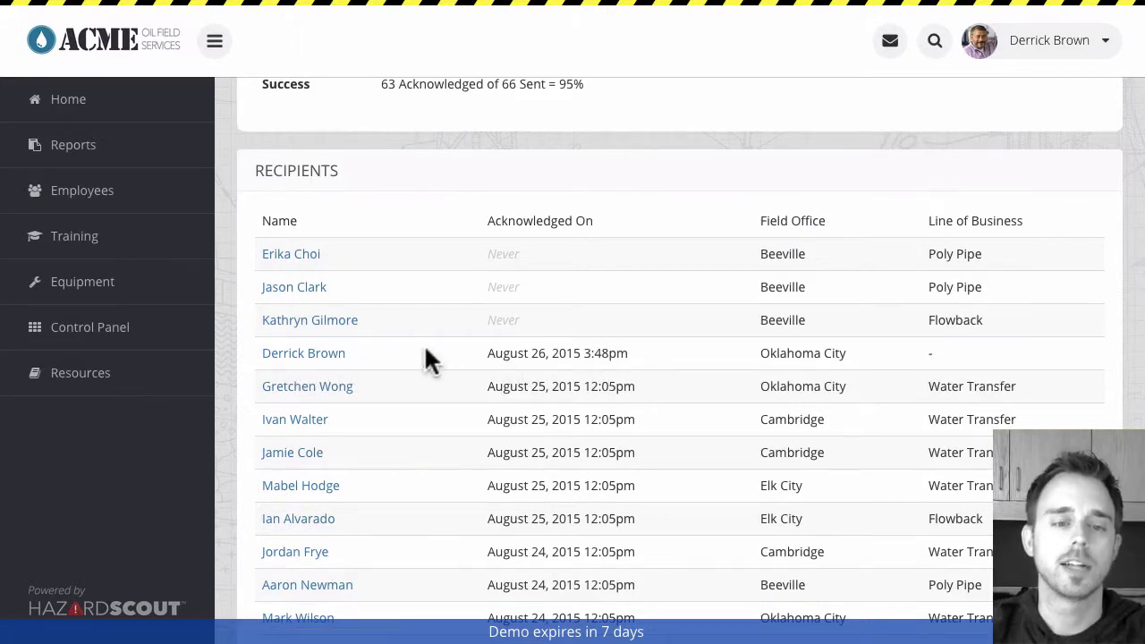
Step: Review the box-knife acknowledgment's details and totals, and return to the list of acknowledgments
{"action": "scroll", "coordinate": [519, 353], "scroll_direction": "up", "scroll_amount": 3}
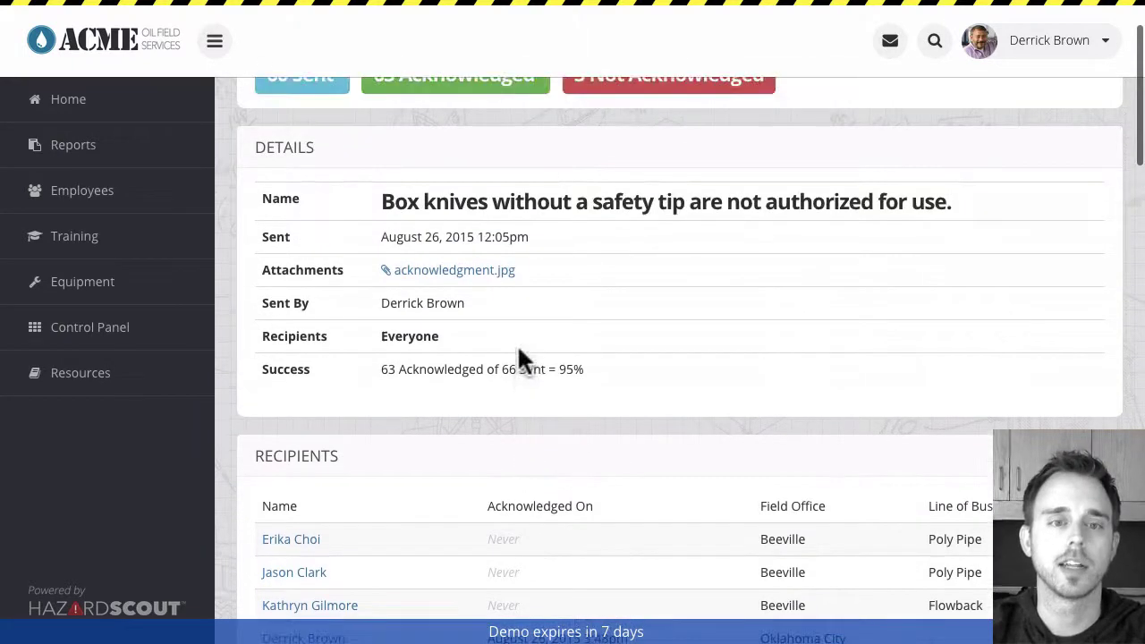
{"action": "scroll", "coordinate": [378, 219], "scroll_direction": "up", "scroll_amount": 1}
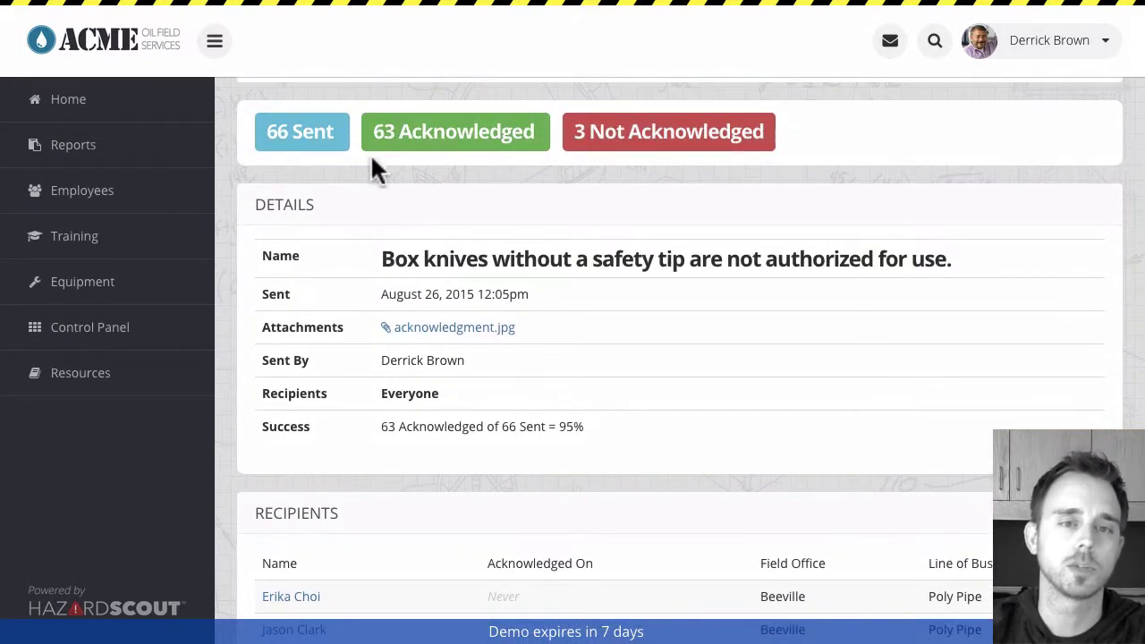
{"action": "scroll", "coordinate": [390, 140], "scroll_direction": "up", "scroll_amount": 1}
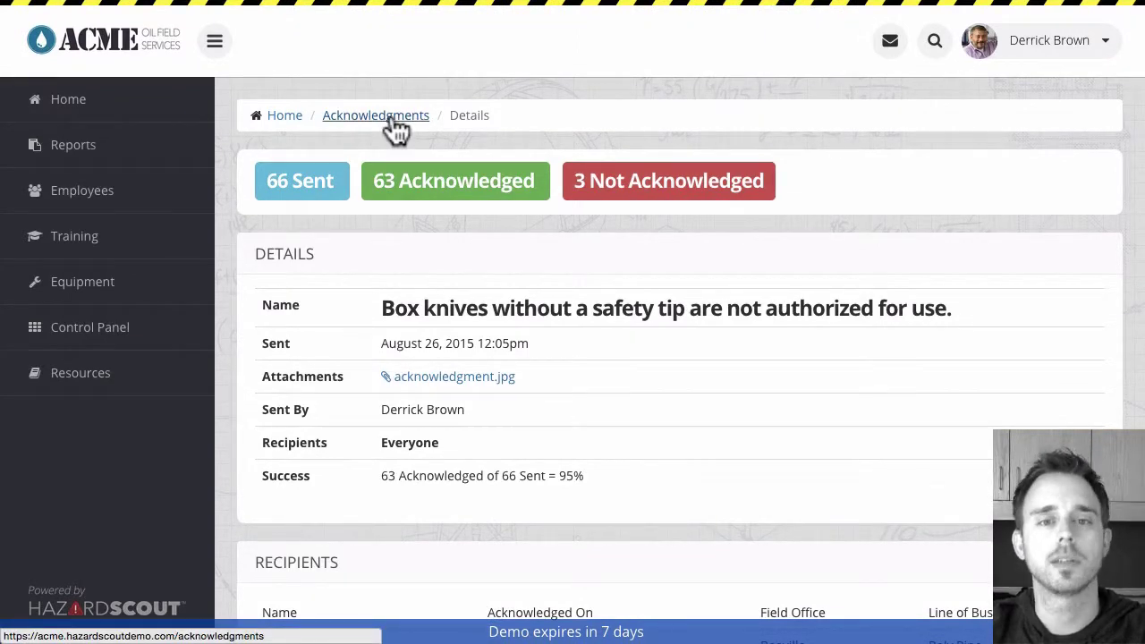
{"action": "left_click", "coordinate": [393, 126]}
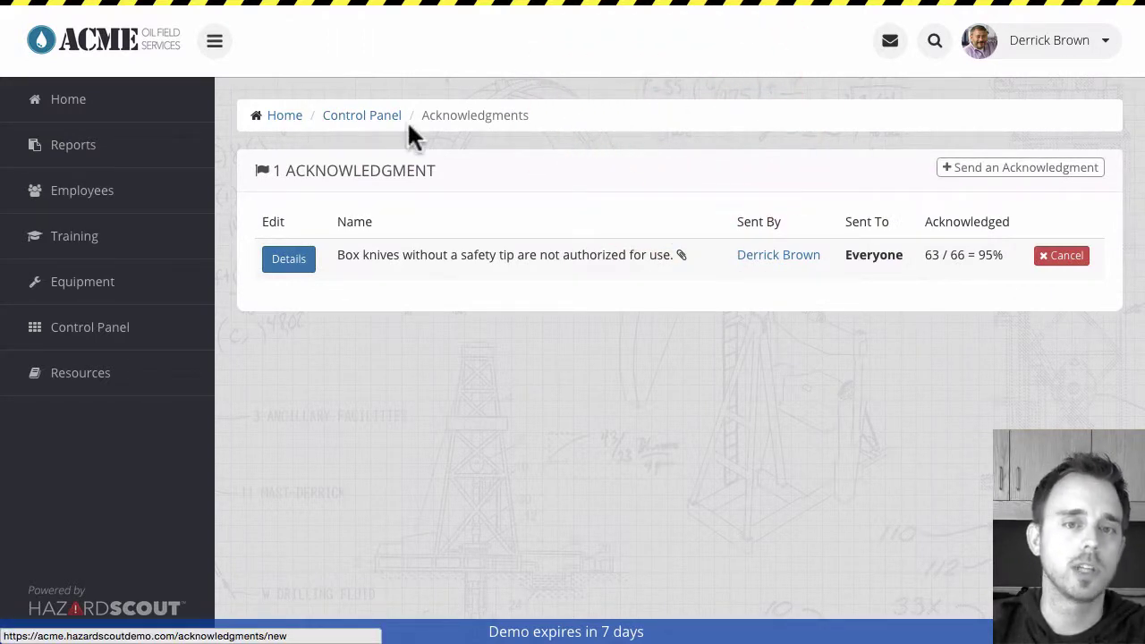
Step: Open Acknowledgments from the Control Panel and start a new acknowledgment to send
{"action": "left_click", "coordinate": [72, 328]}
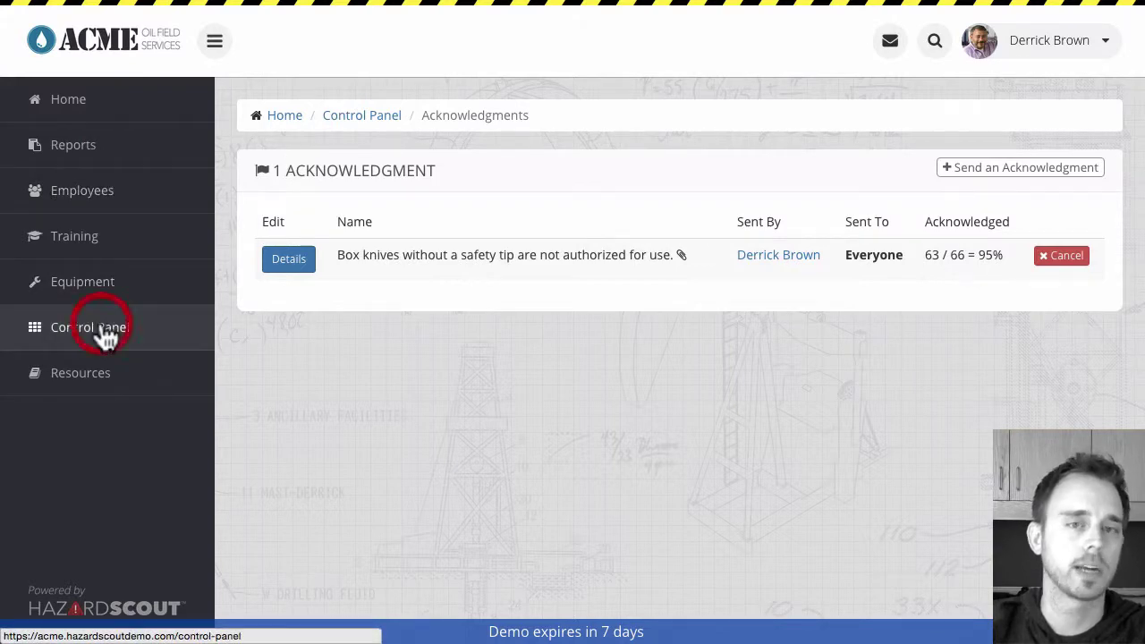
{"action": "scroll", "coordinate": [625, 225], "scroll_direction": "down", "scroll_amount": 5}
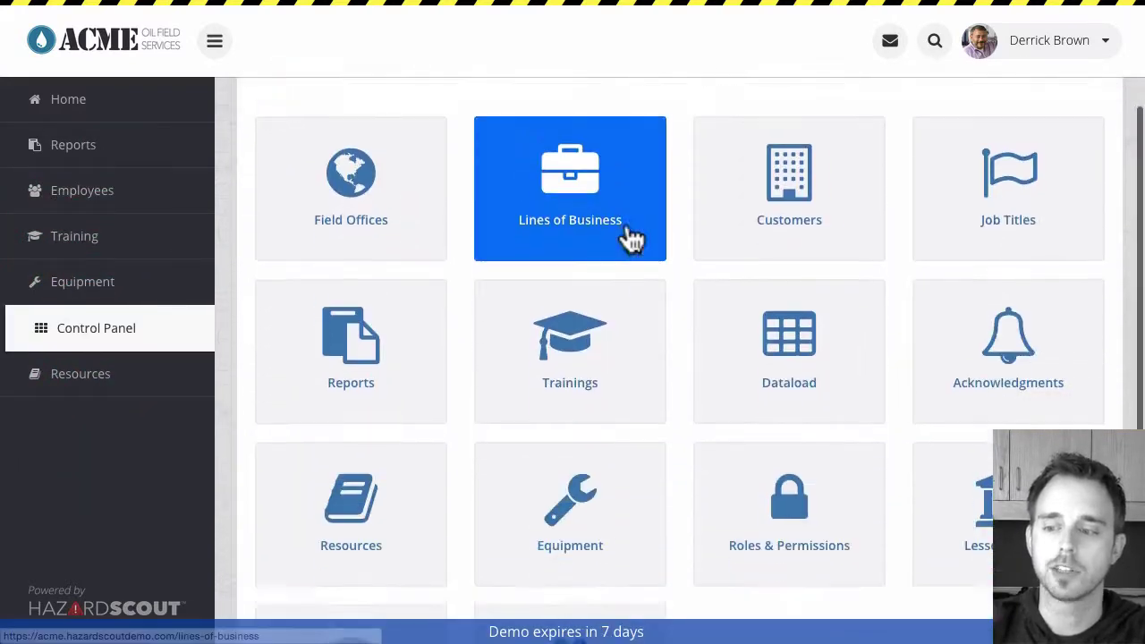
{"action": "left_click", "coordinate": [1063, 350]}
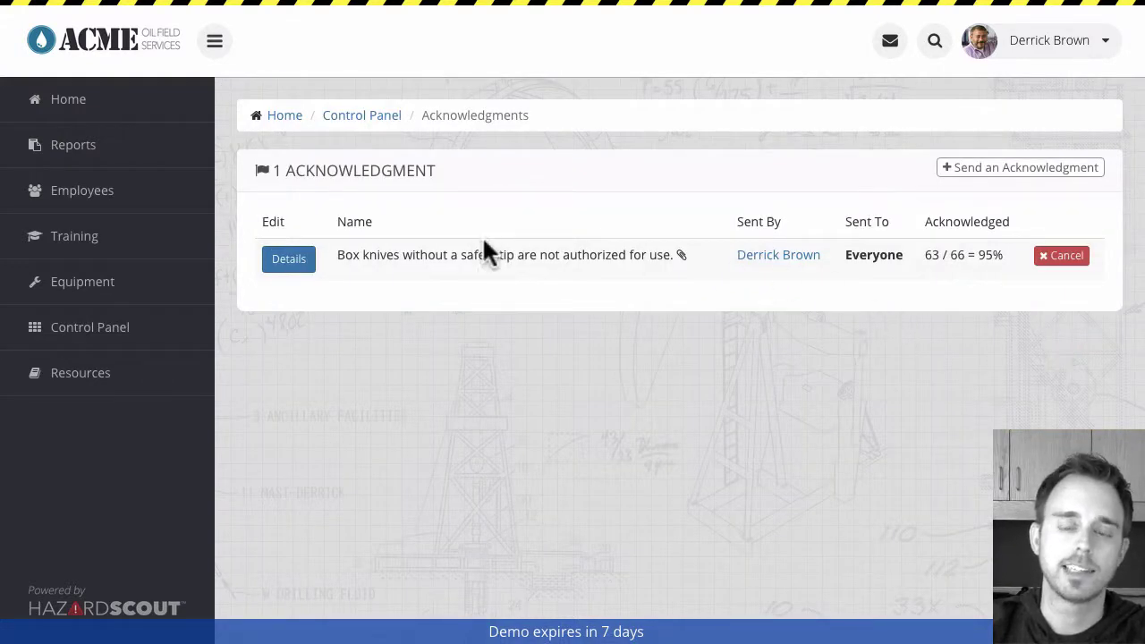
{"action": "left_click", "coordinate": [1005, 185]}
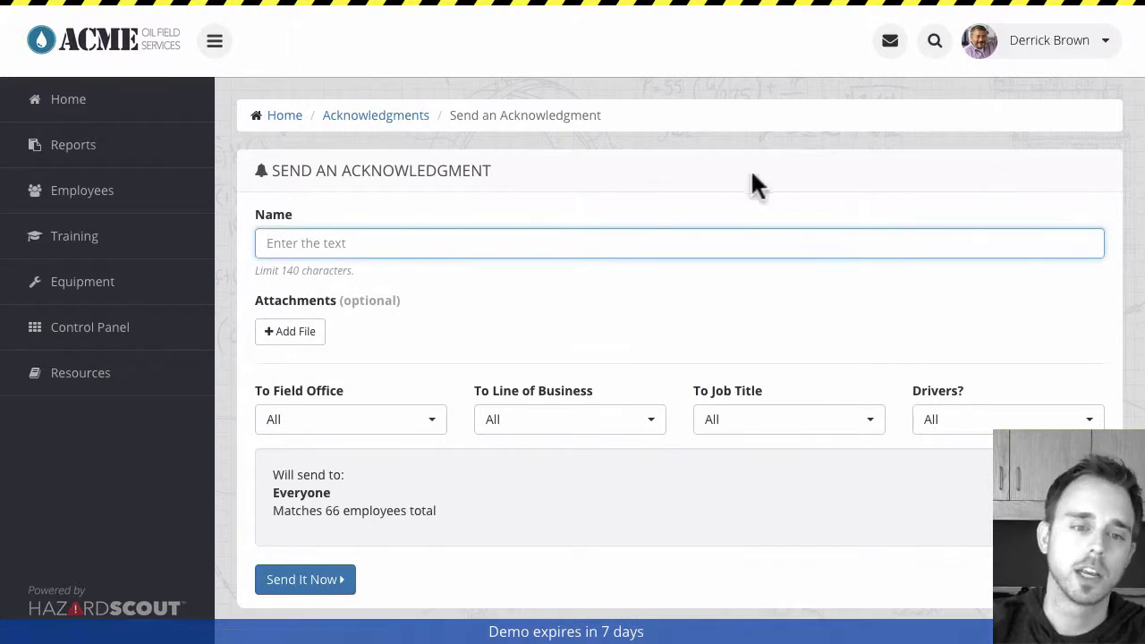
Step: Name the acknowledgment "This is a test", add an attachment entry and cancel choosing a file
{"action": "scroll", "coordinate": [650, 192], "scroll_direction": "down", "scroll_amount": 1}
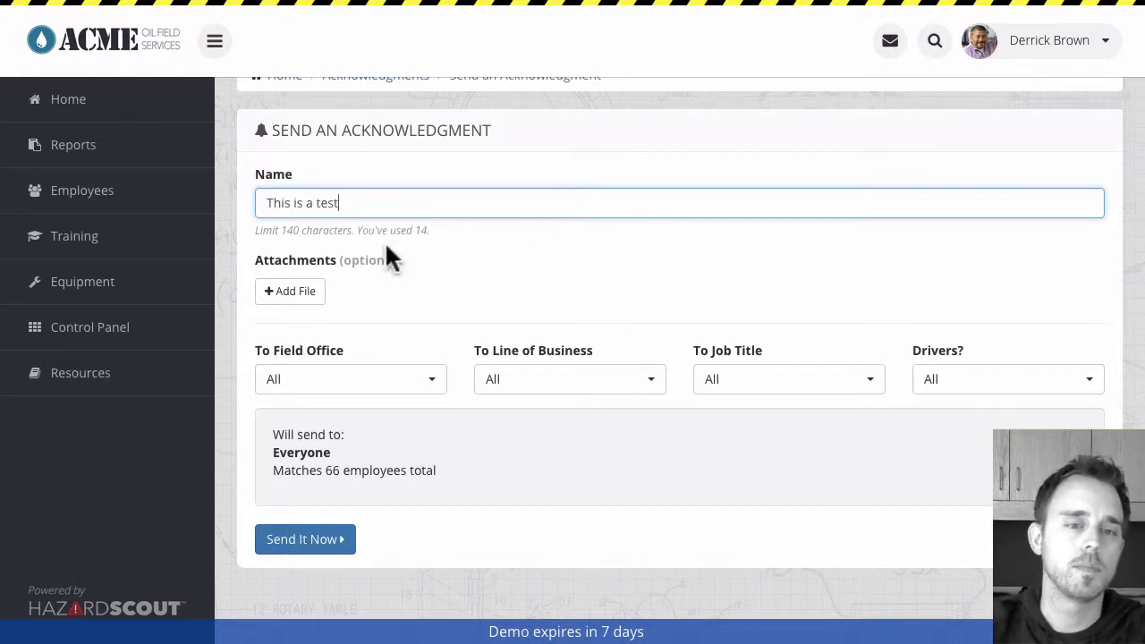
{"action": "left_click", "coordinate": [294, 291]}
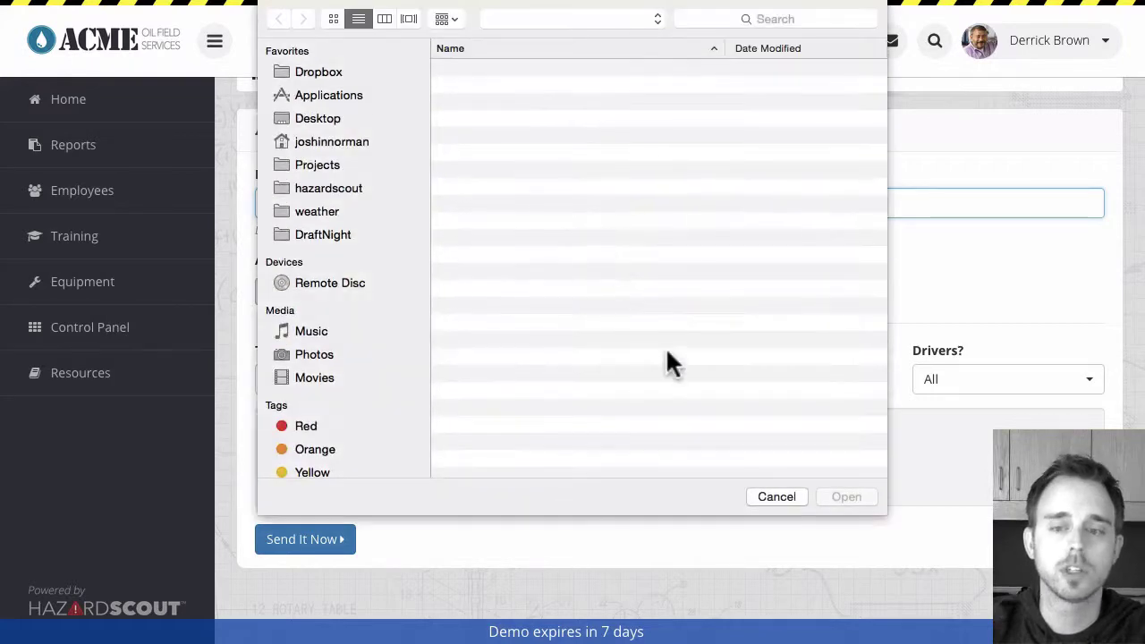
{"action": "left_click", "coordinate": [776, 494]}
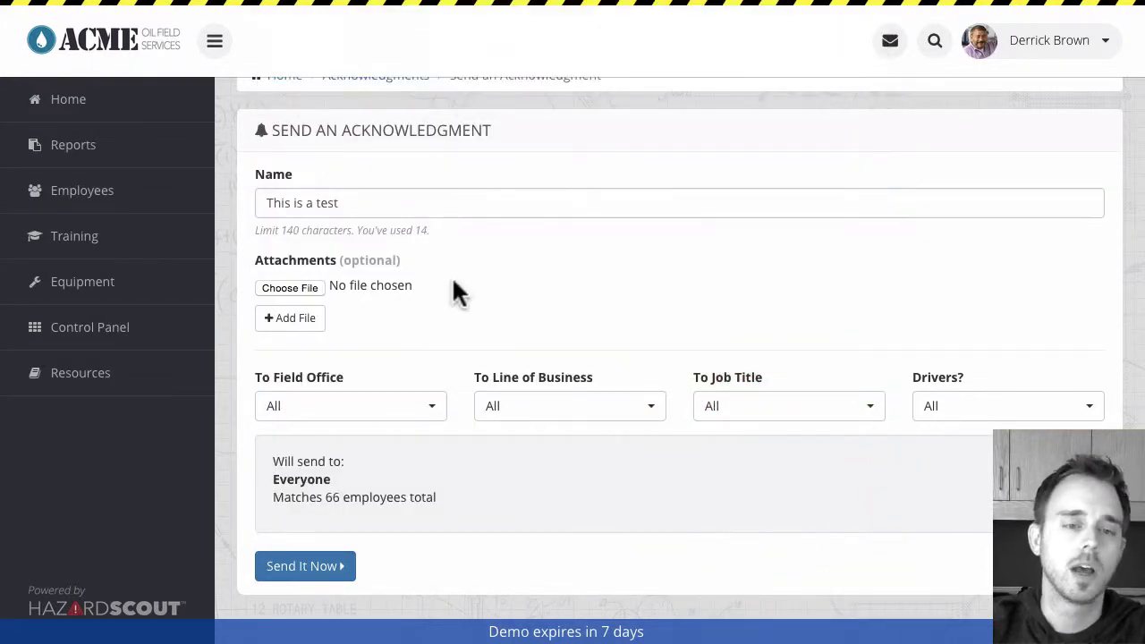
Step: Limit the acknowledgment's recipients to the Oklahoma City and Beeville field offices
{"action": "scroll", "coordinate": [526, 274], "scroll_direction": "down", "scroll_amount": 1}
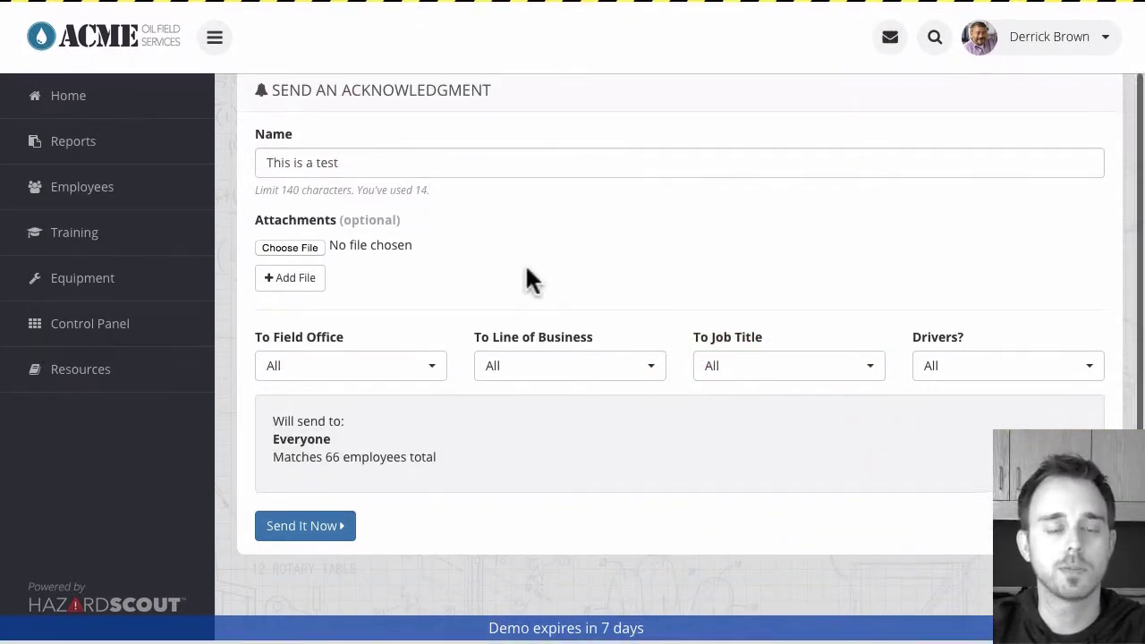
{"action": "left_click", "coordinate": [331, 368]}
{"action": "left_click", "coordinate": [331, 473]}
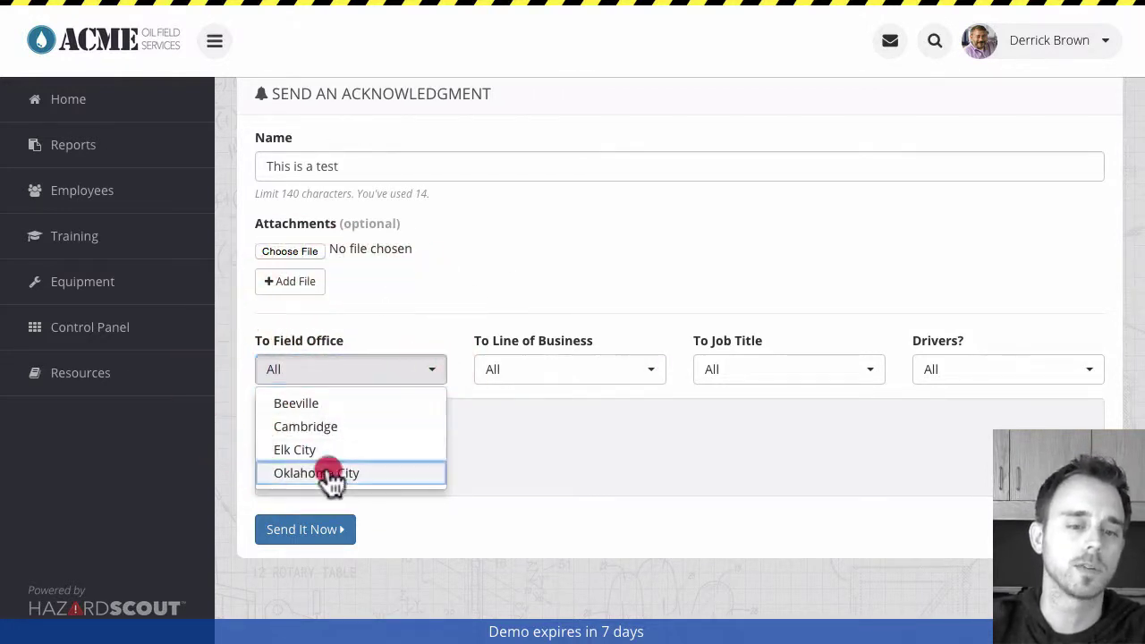
{"action": "left_click", "coordinate": [358, 374]}
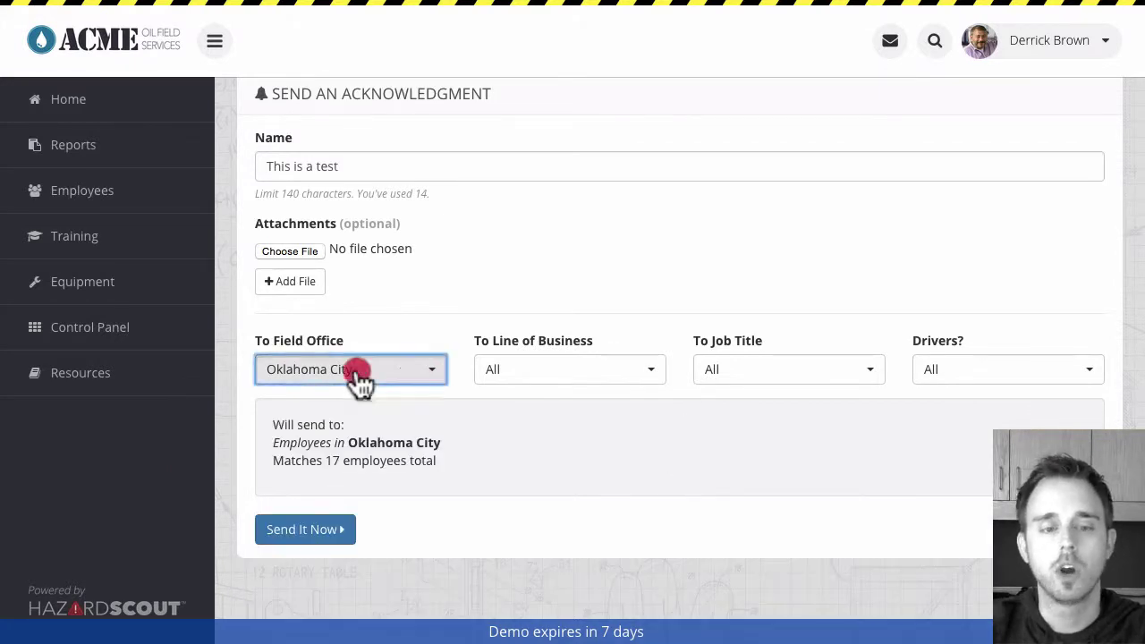
{"action": "left_click", "coordinate": [356, 403]}
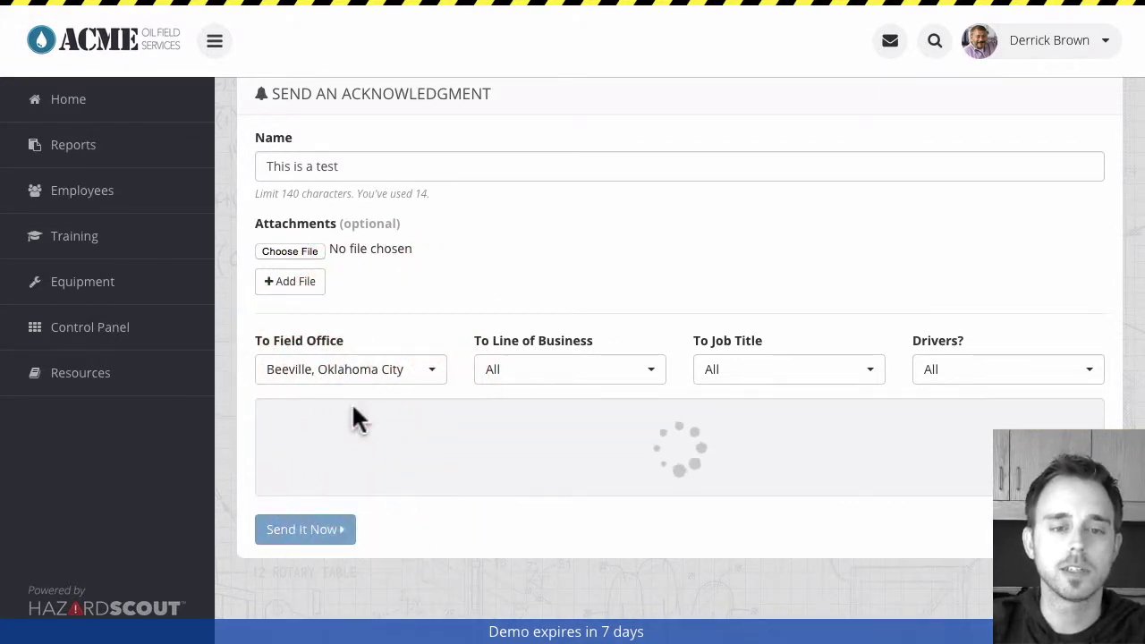
Step: Look through the job title options without selecting any, and send the acknowledgment to the chosen field offices
{"action": "left_click", "coordinate": [749, 376]}
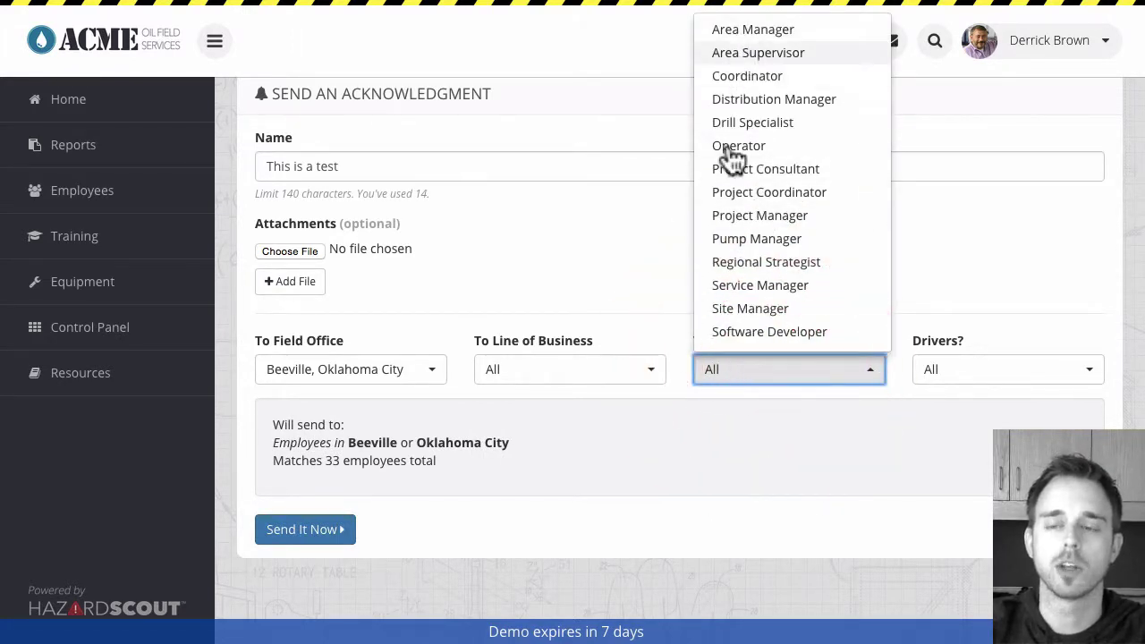
{"action": "left_click", "coordinate": [686, 427]}
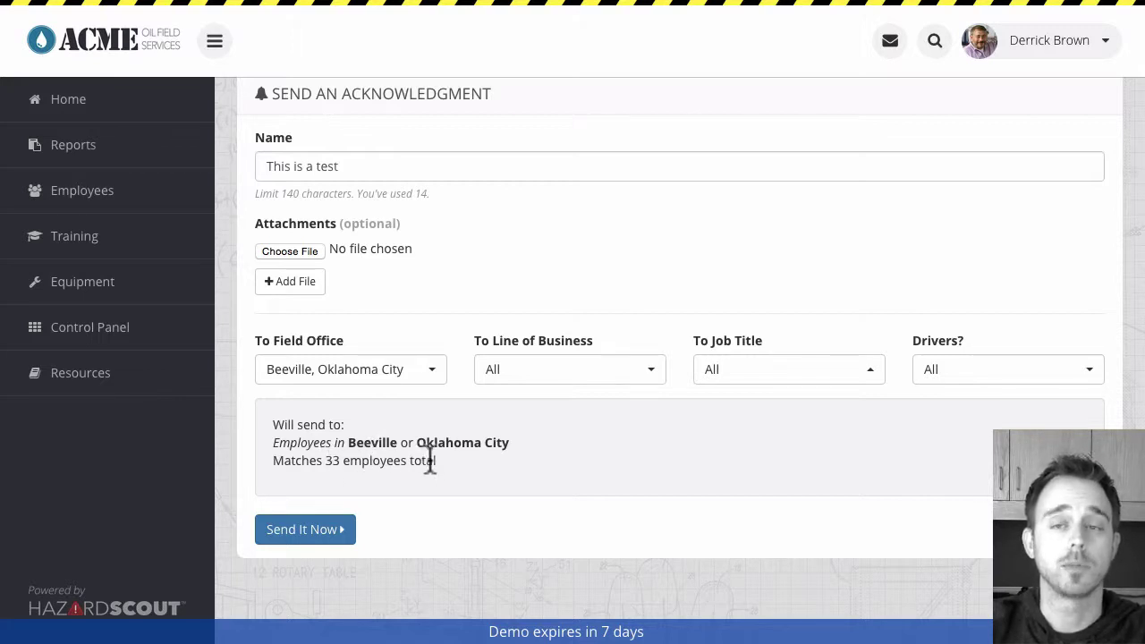
{"action": "left_click", "coordinate": [305, 529]}
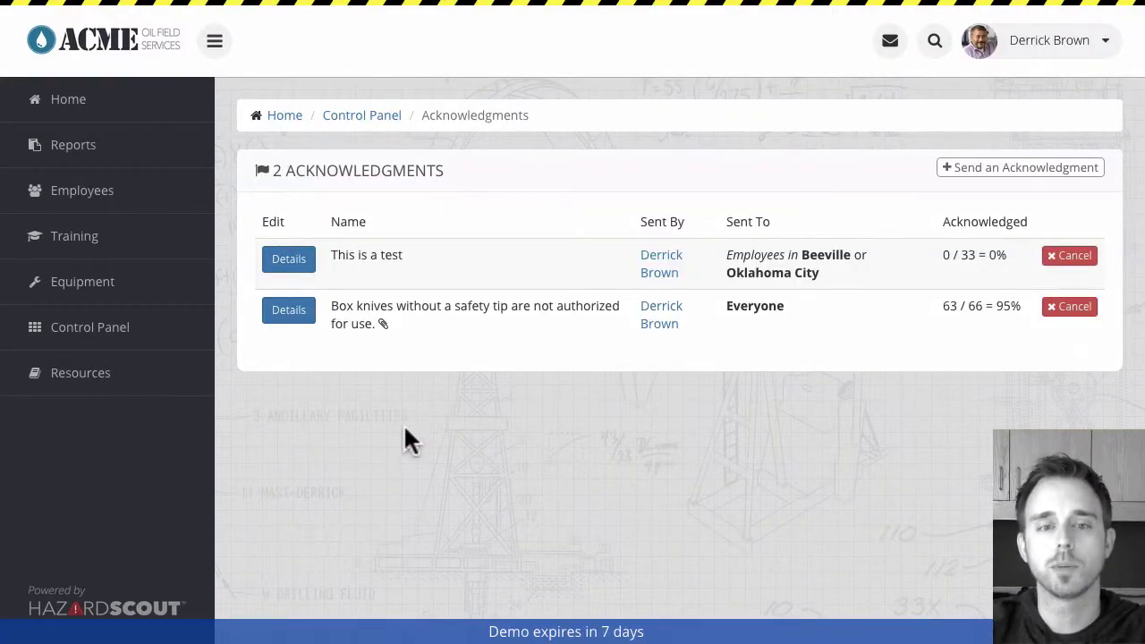
Step: Open the details of the "This is a test" acknowledgment and review its status summary
{"action": "left_click", "coordinate": [289, 261]}
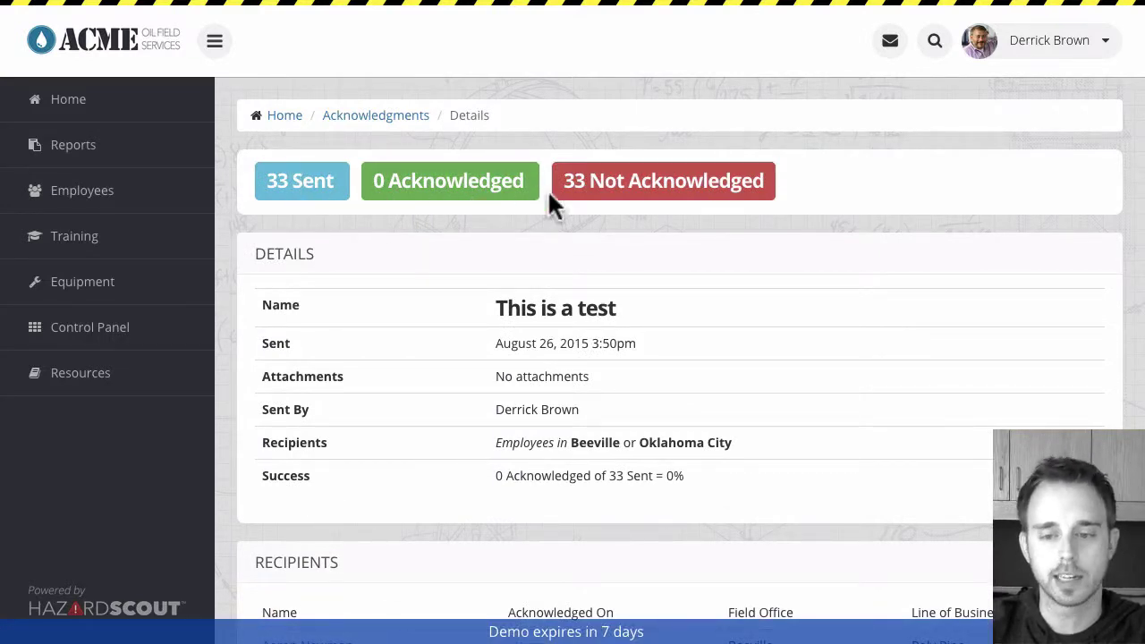
{"action": "scroll", "coordinate": [578, 228], "scroll_direction": "down", "scroll_amount": 1}
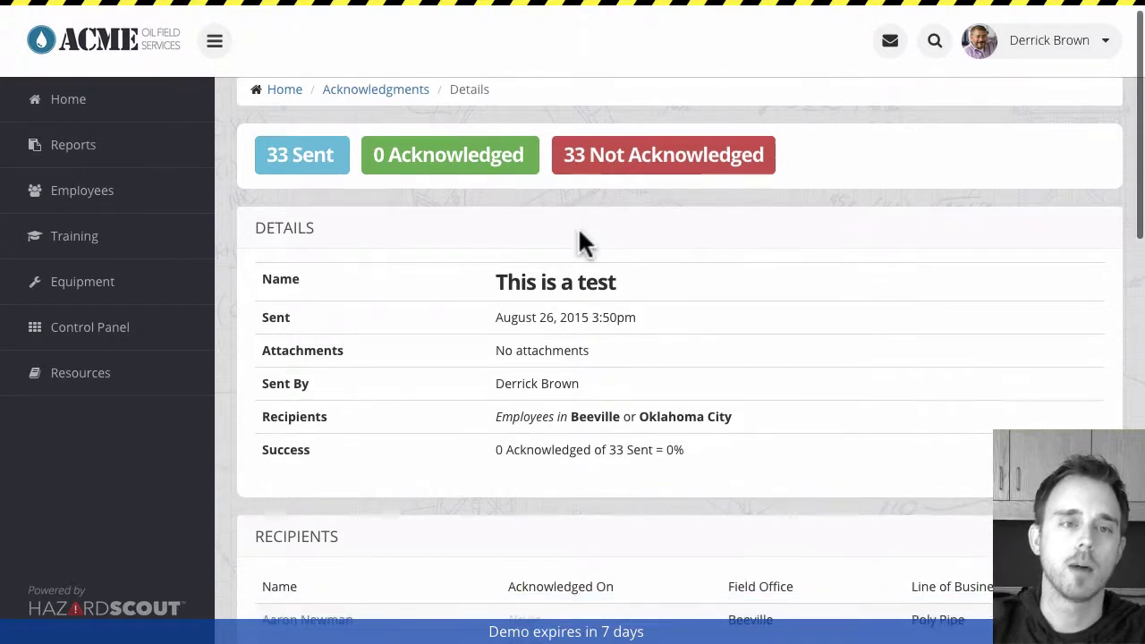
{"action": "scroll", "coordinate": [577, 228], "scroll_direction": "up", "scroll_amount": 1}
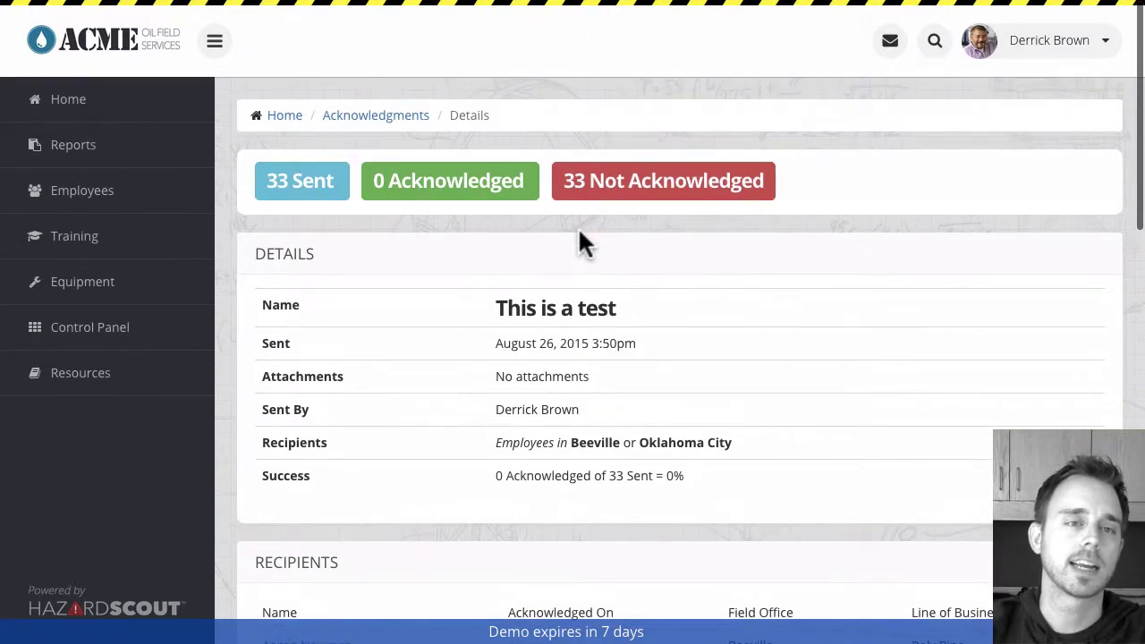
Step: Return to the home page, open the Acknowledgment Required task "This is a test" and acknowledge it
{"action": "left_click", "coordinate": [286, 119]}
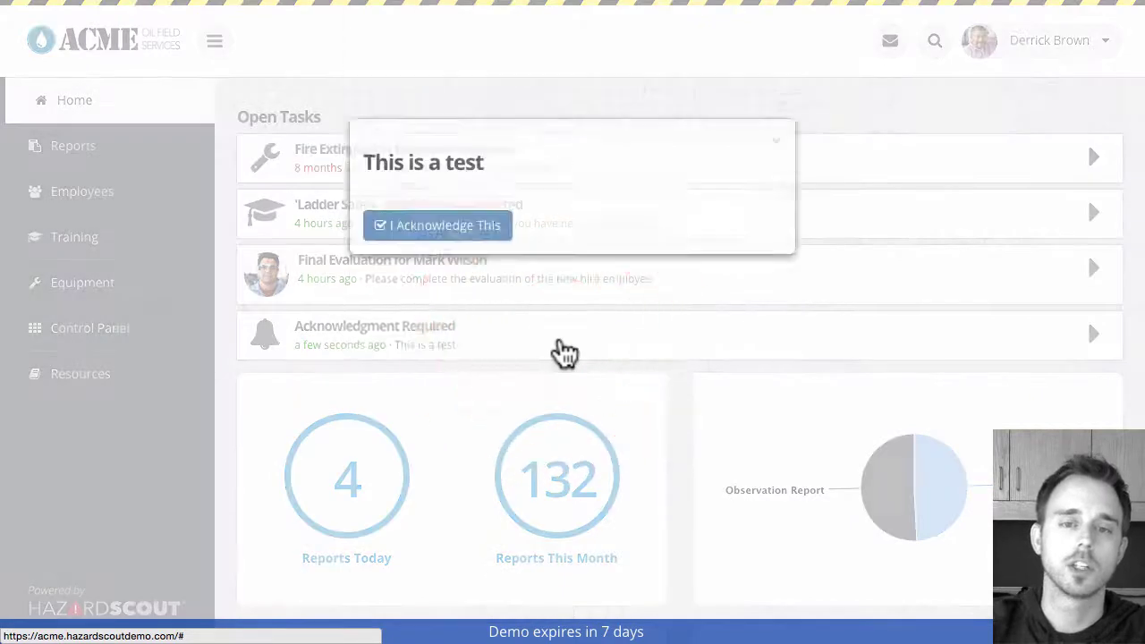
{"action": "left_click", "coordinate": [455, 361]}
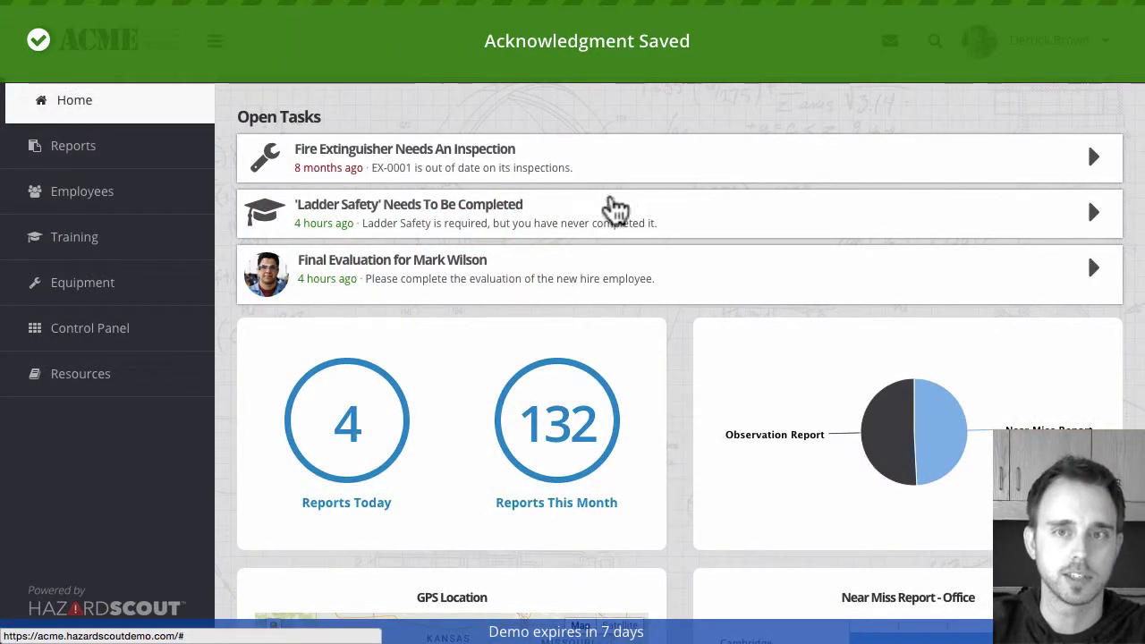
{"action": "left_click", "coordinate": [699, 106]}
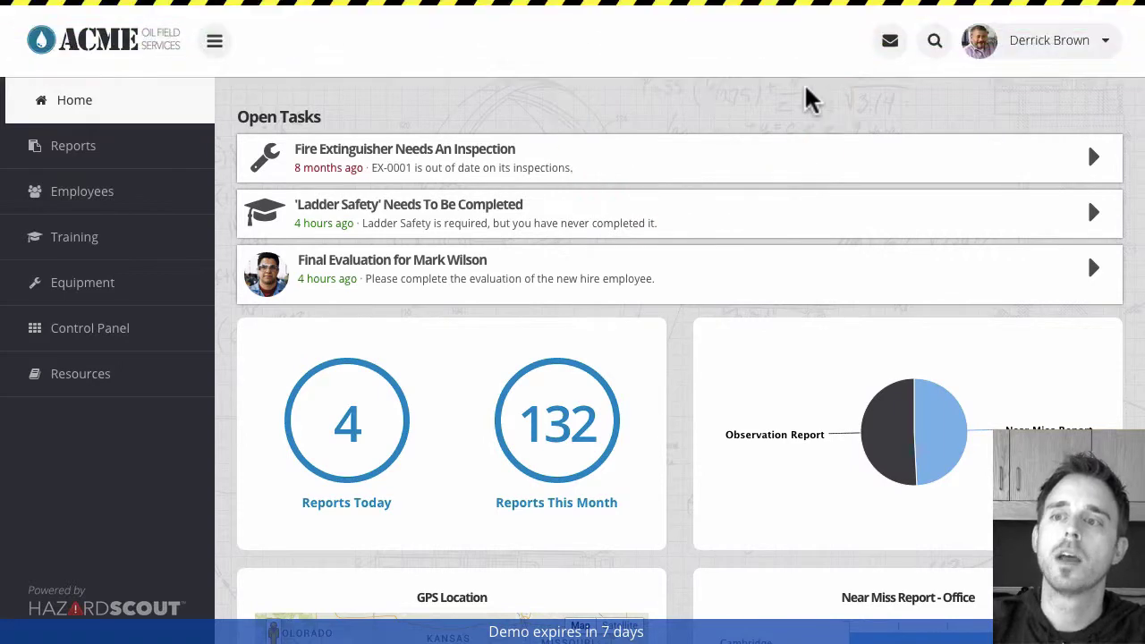
Step: Open the signed-in user's own profile and go to its notification settings
{"action": "left_click", "coordinate": [1035, 56]}
{"action": "left_click", "coordinate": [1035, 76]}
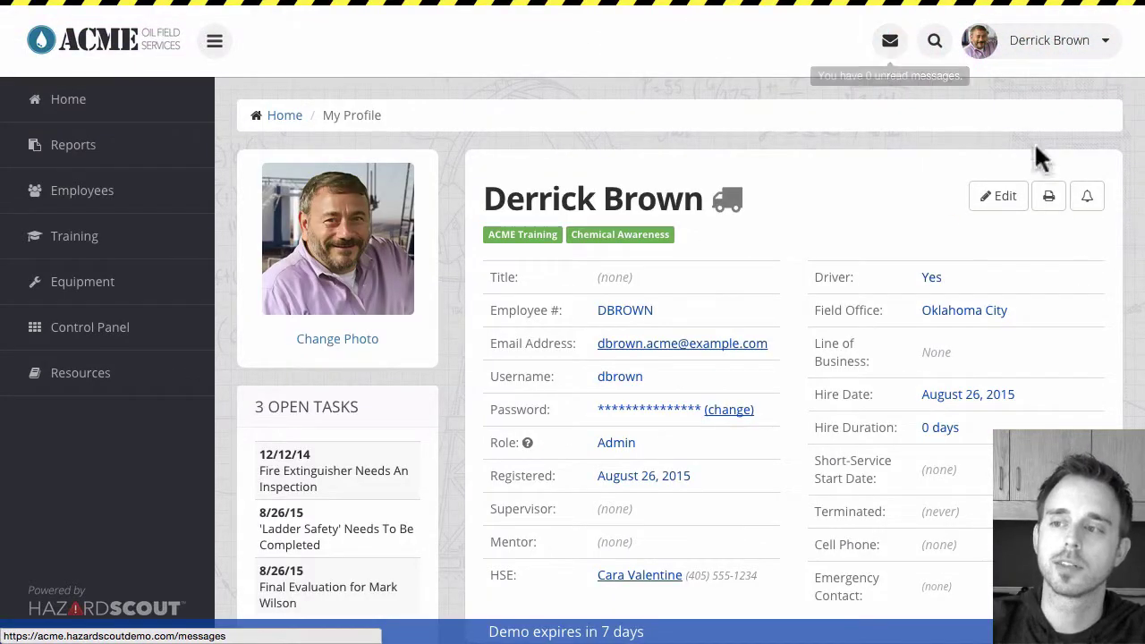
{"action": "left_click", "coordinate": [1087, 197]}
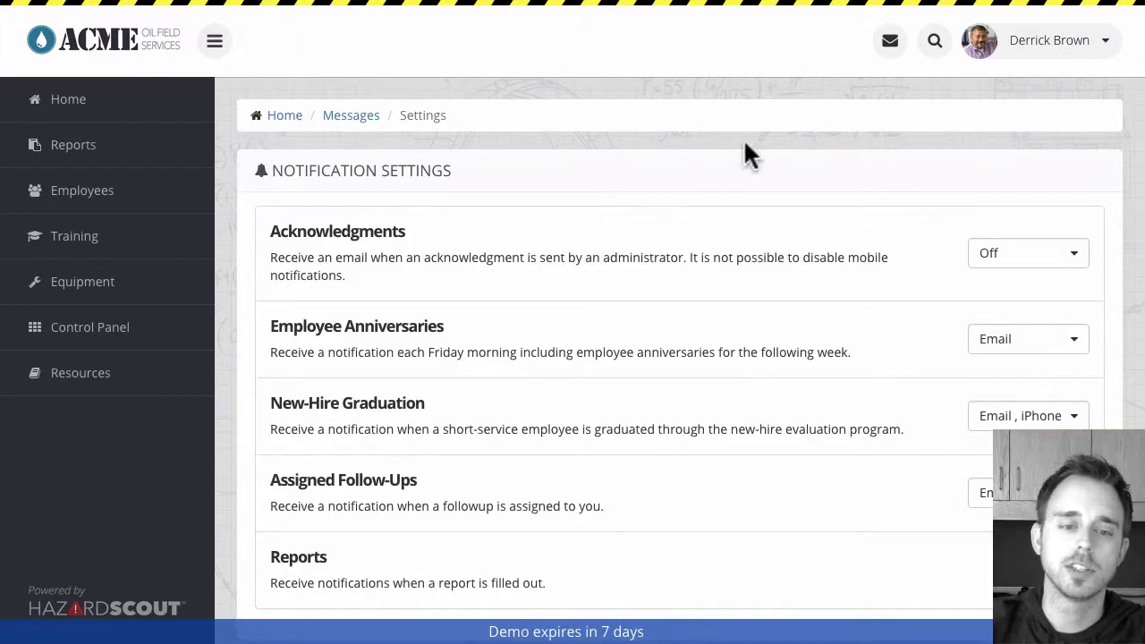
Step: Examine the notification choices for Acknowledgments, and close the list without selecting Email
{"action": "scroll", "coordinate": [611, 213], "scroll_direction": "down", "scroll_amount": 1}
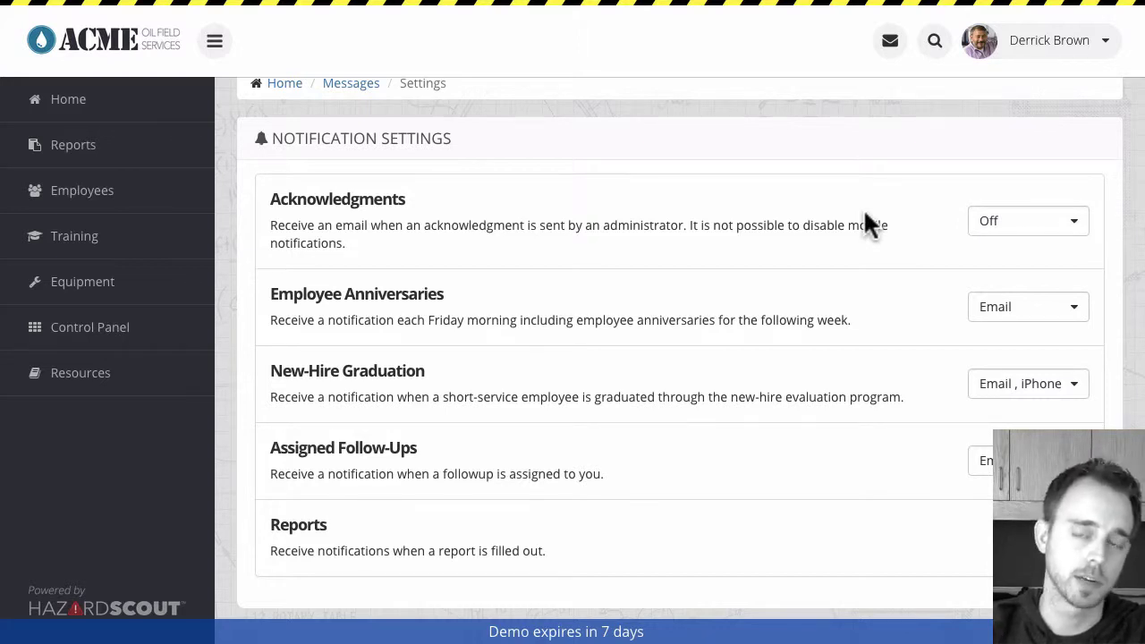
{"action": "left_click", "coordinate": [997, 230]}
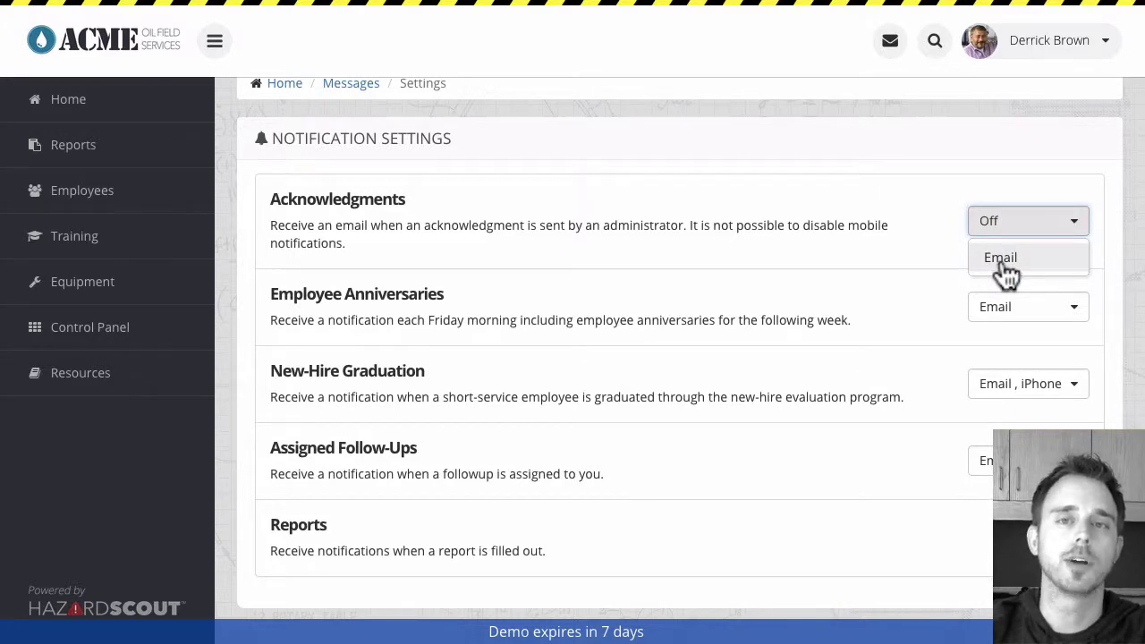
{"action": "left_click", "coordinate": [923, 197]}
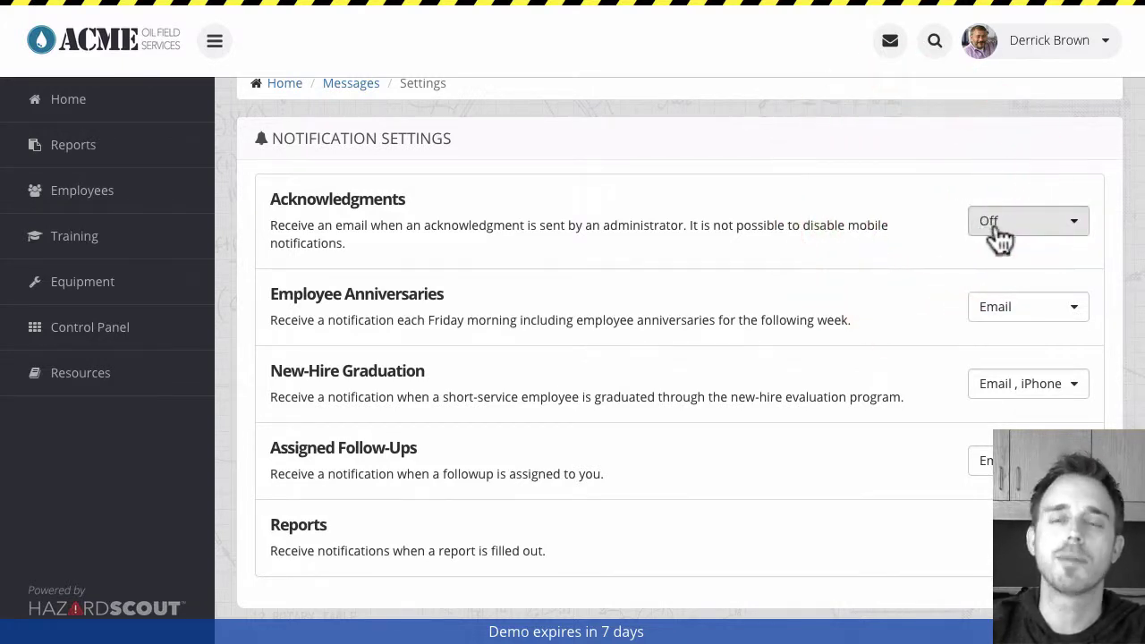
{"action": "scroll", "coordinate": [899, 207], "scroll_direction": "up", "scroll_amount": 1}
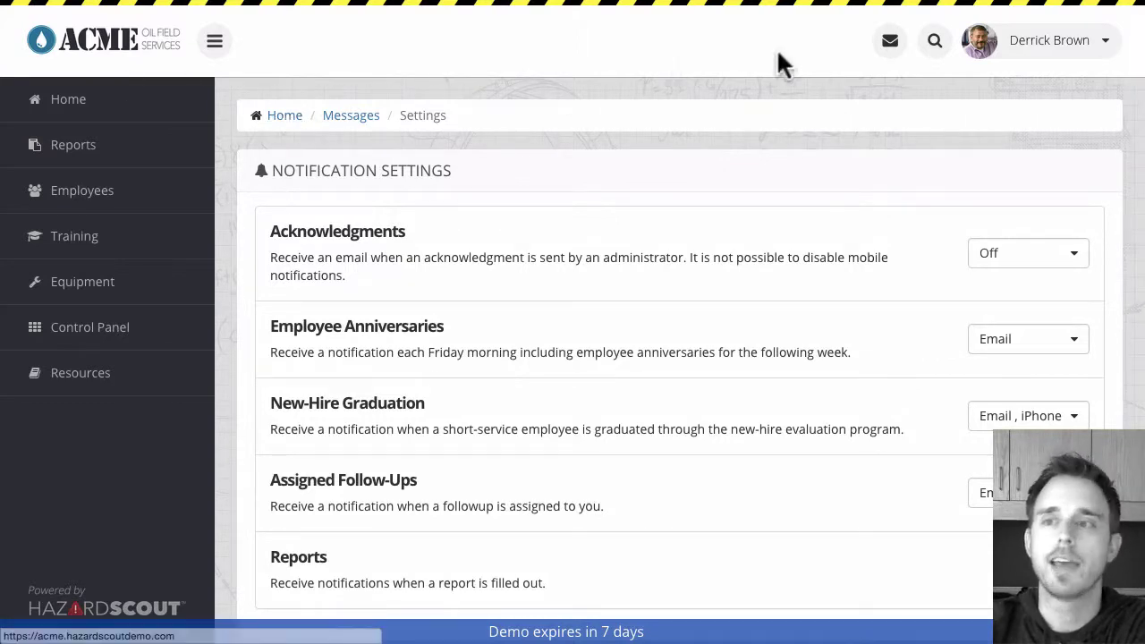
Step: Open the "This is a test" acknowledgment message from Messages and follow its mobile message link
{"action": "left_click", "coordinate": [890, 42]}
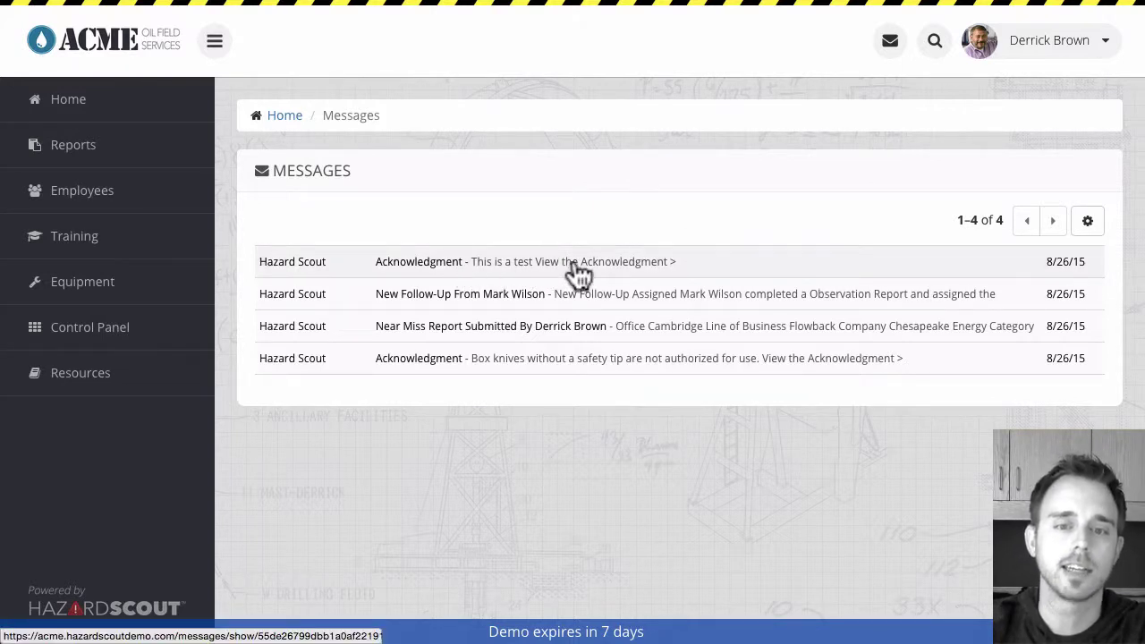
{"action": "left_click", "coordinate": [480, 262]}
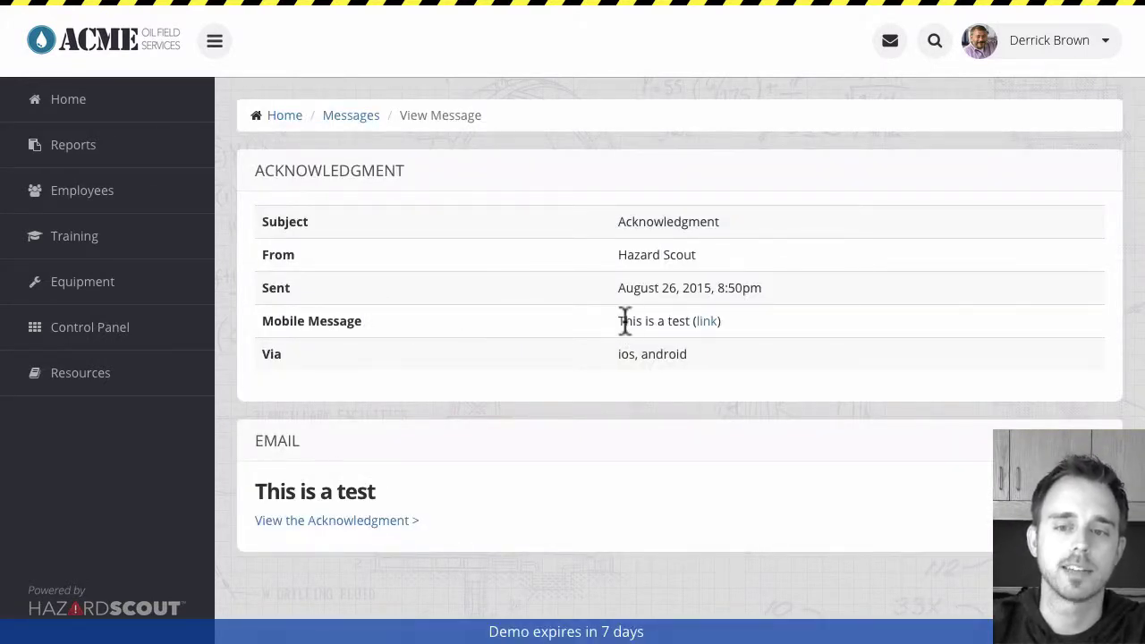
{"action": "left_click", "coordinate": [706, 324]}
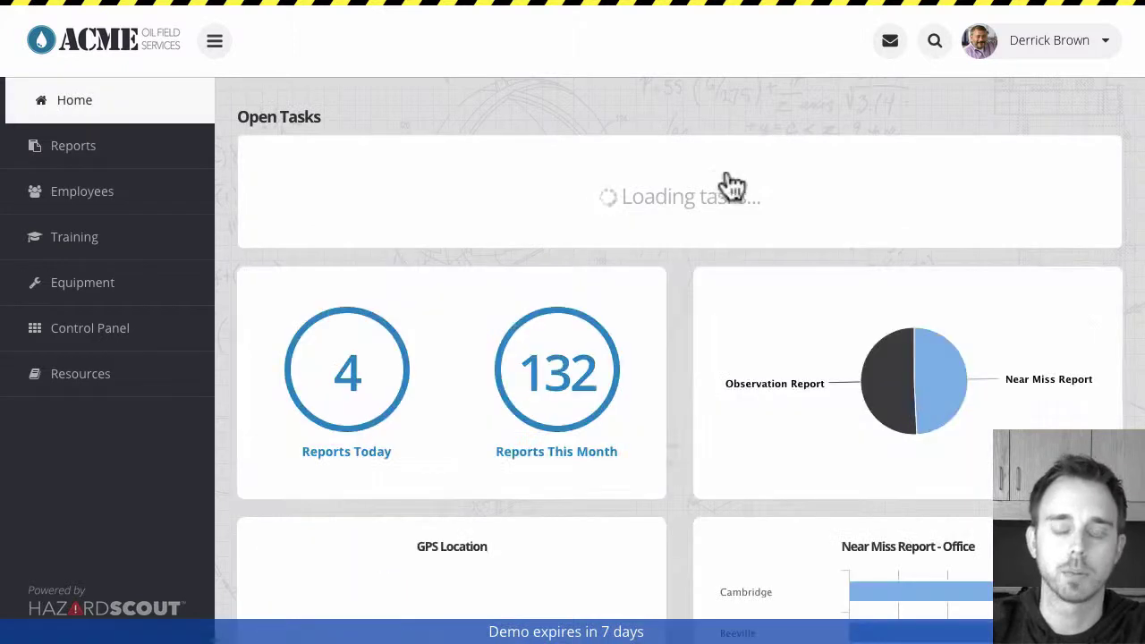
{"action": "left_click", "coordinate": [751, 116]}
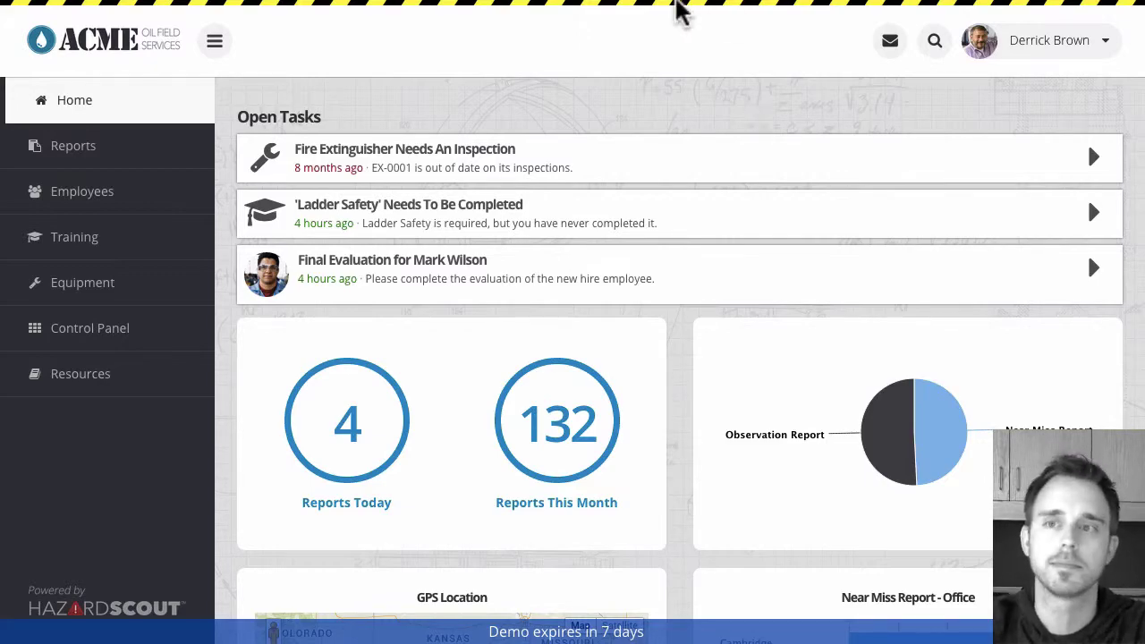
{"action": "left_click", "coordinate": [624, 10]}
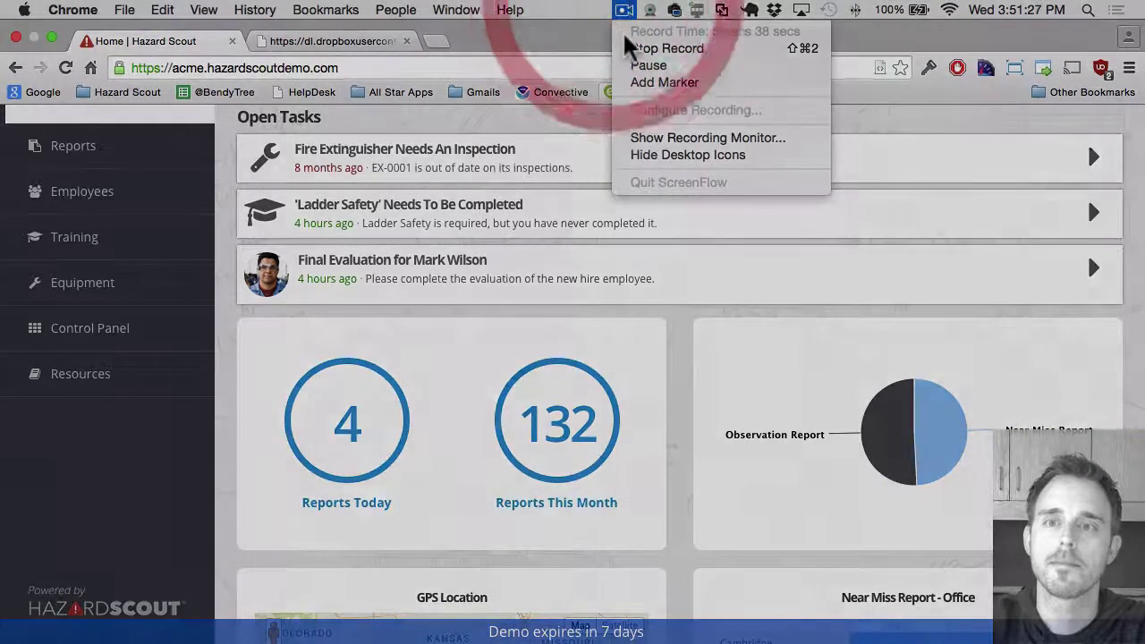